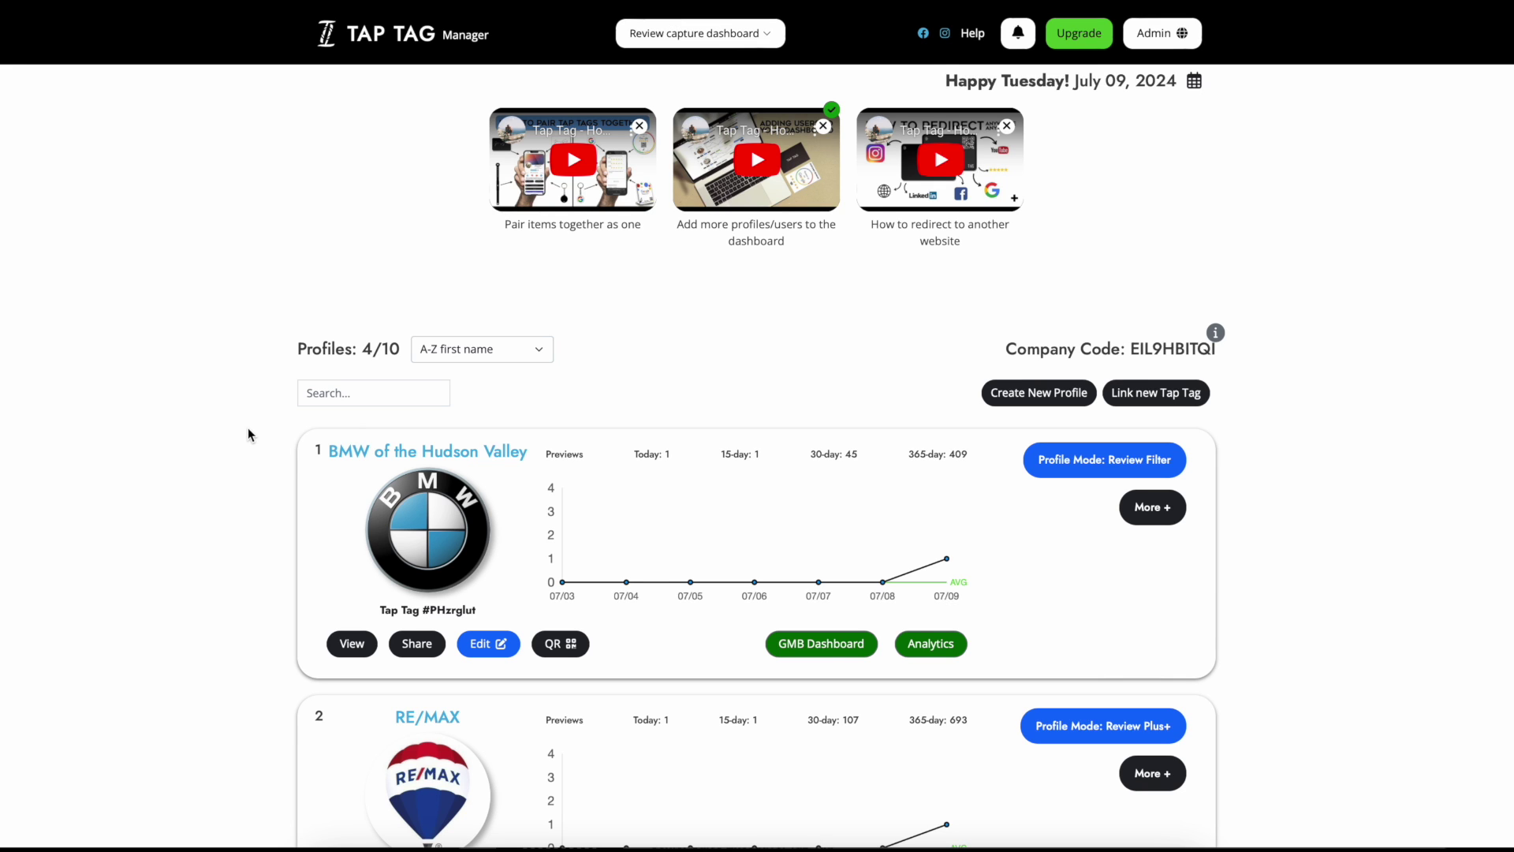
Scroll to the Popeyes card and copy its digital review page URL from the Share dialog.
scroll(247, 428, down, 3)
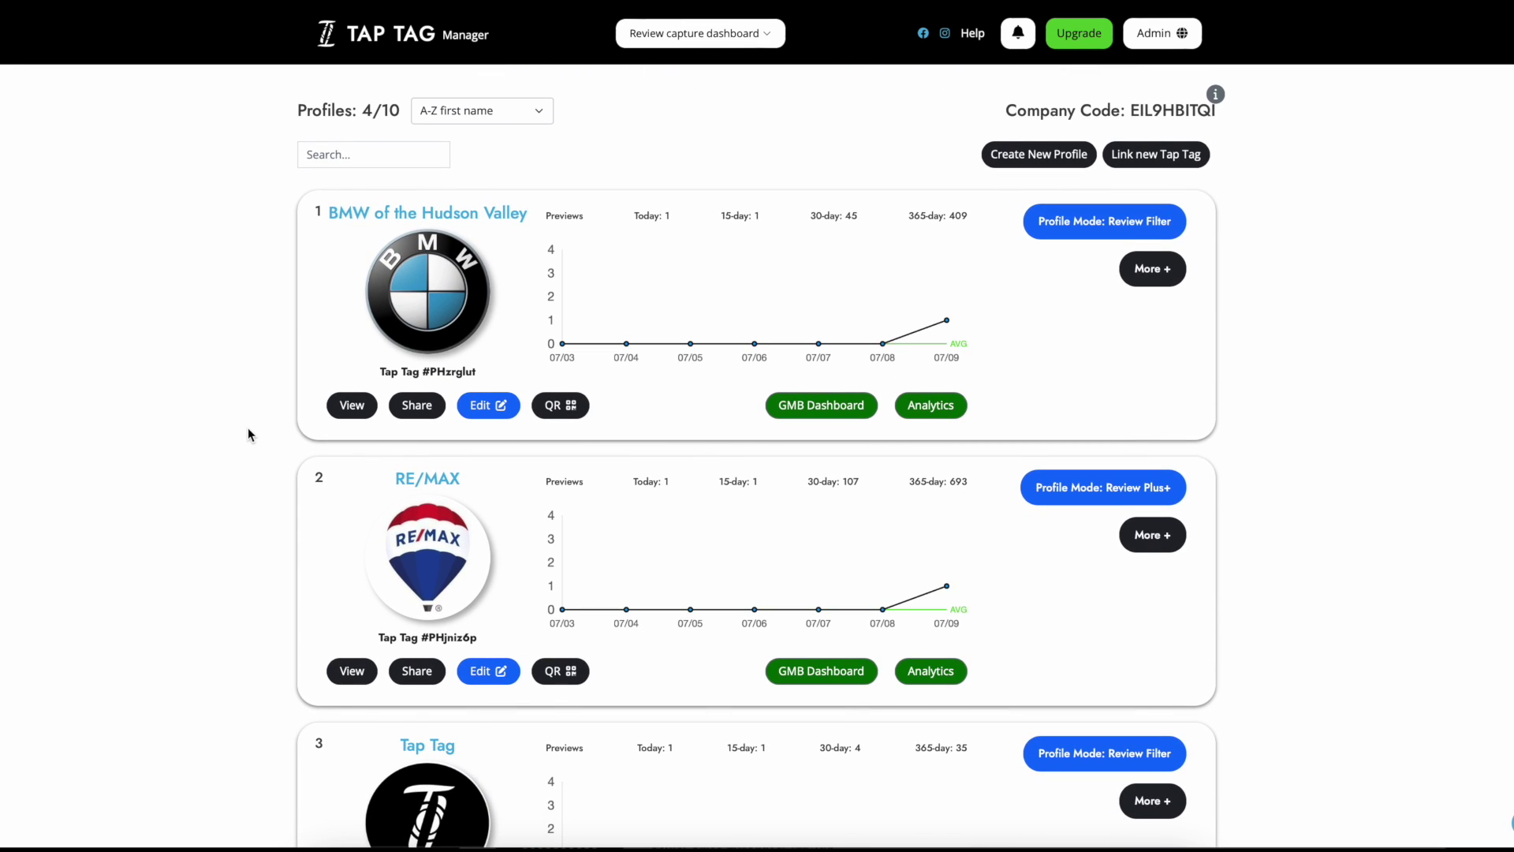
scroll(247, 427, down, 2)
scroll(248, 427, up, 1)
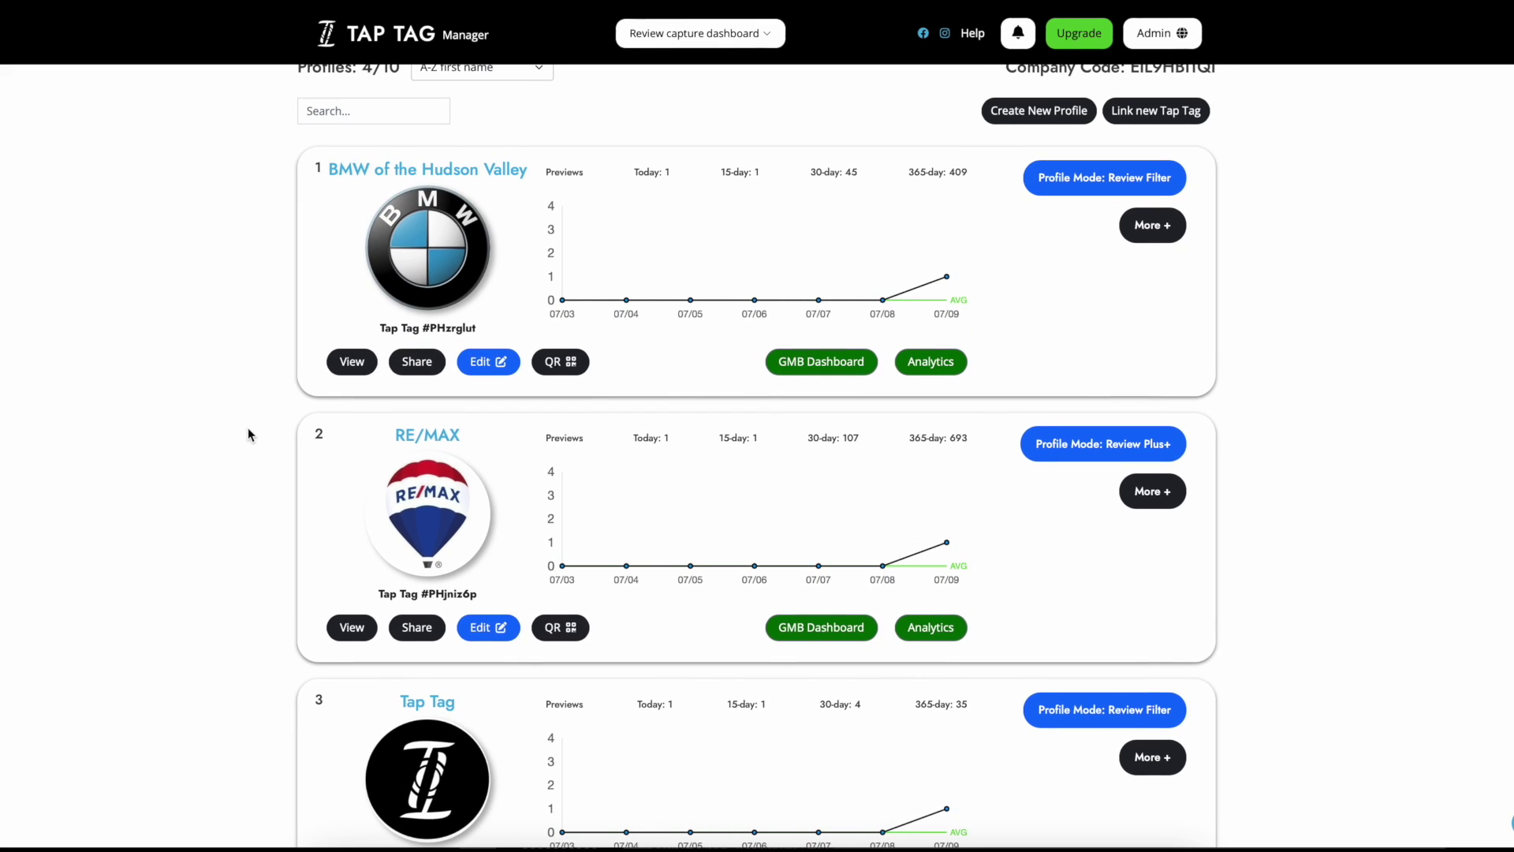
scroll(291, 287, down, 2)
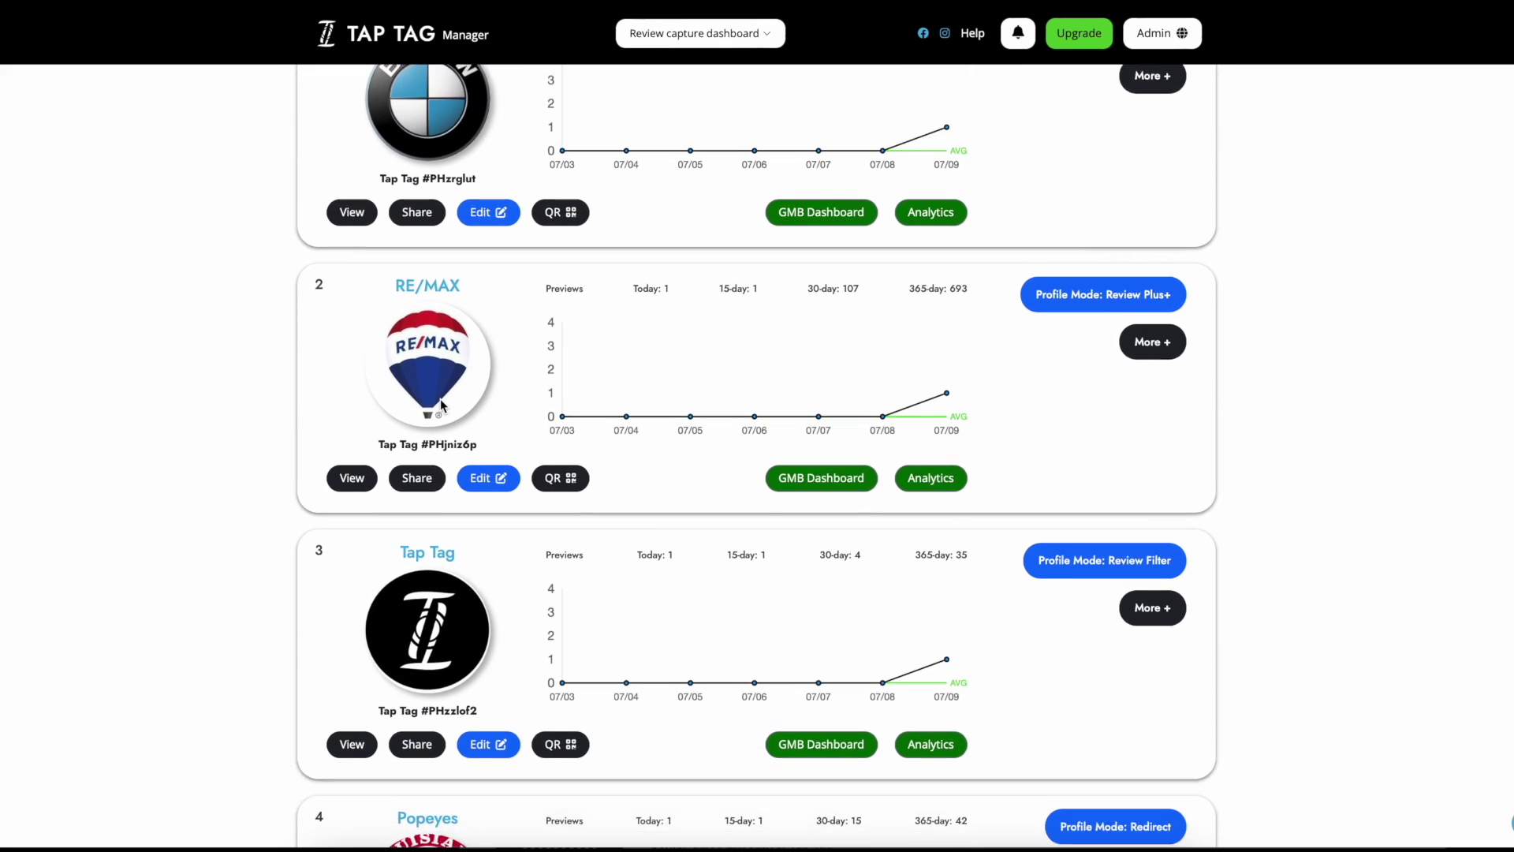
scroll(441, 405, down, 3)
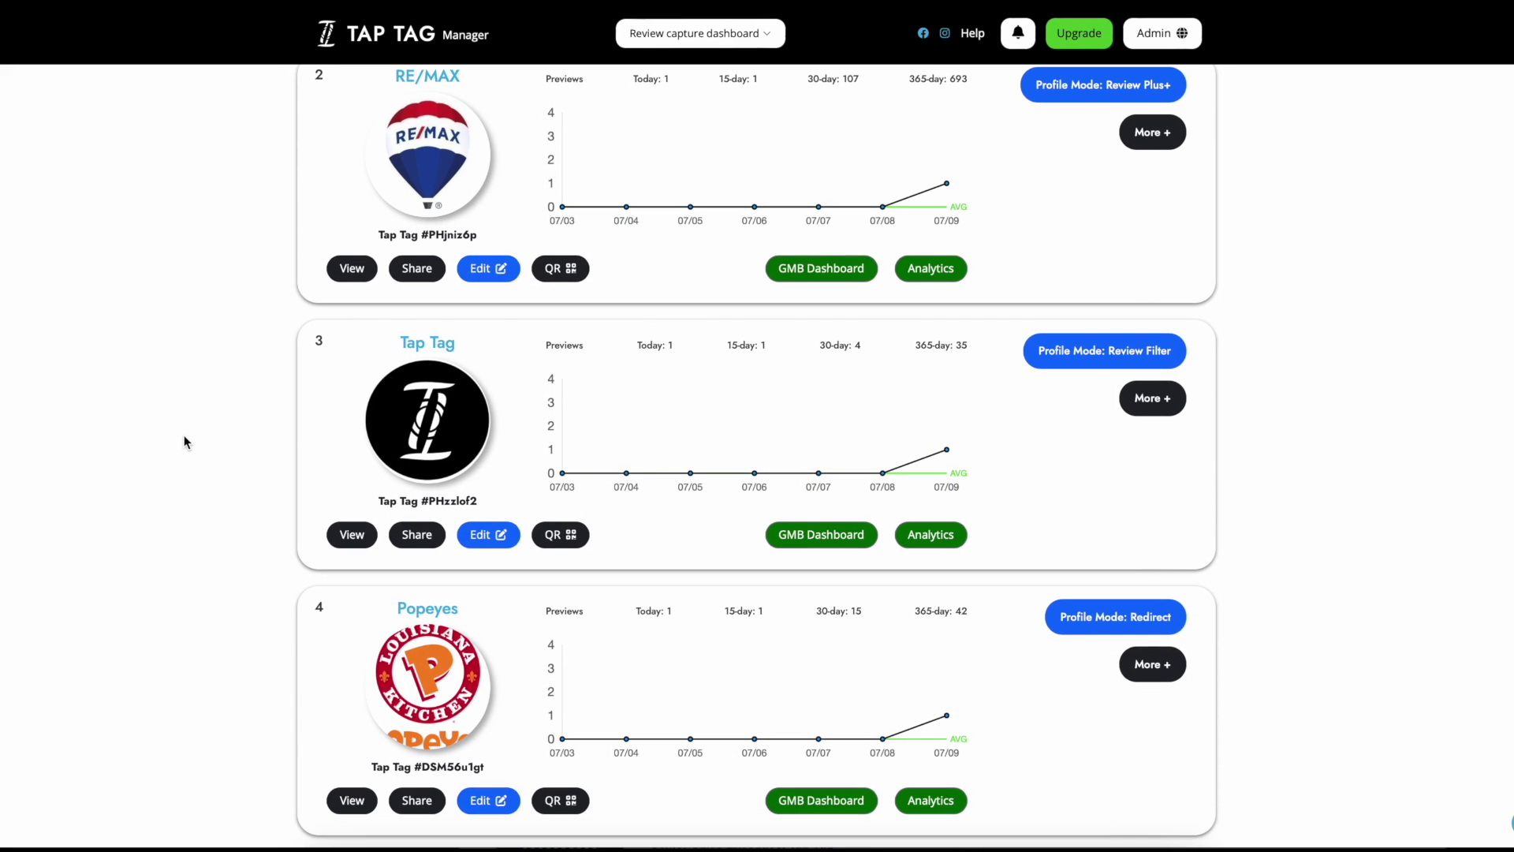
scroll(122, 426, up, 8)
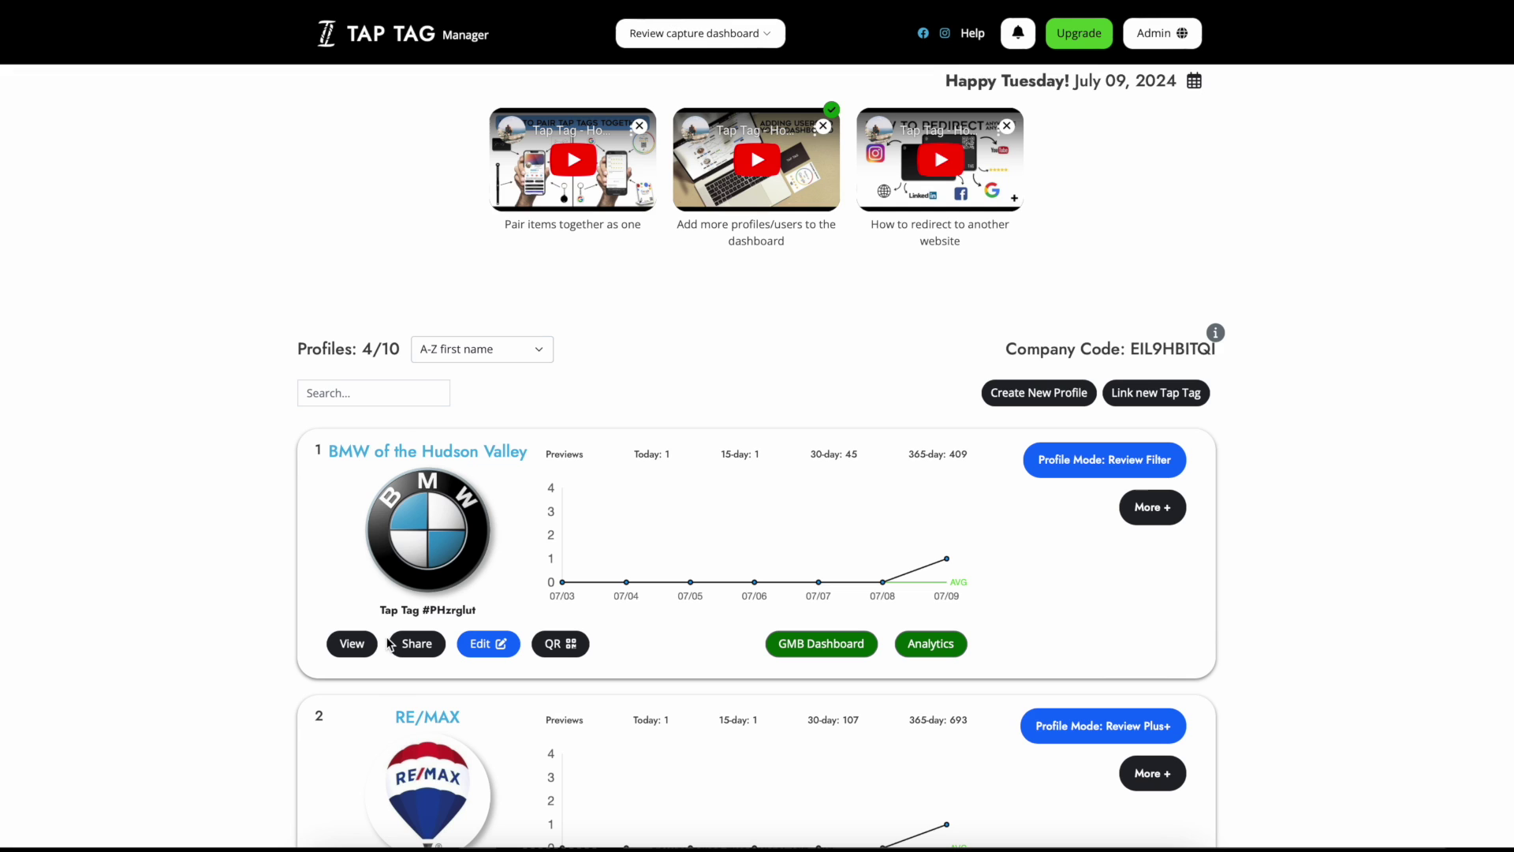
scroll(300, 640, down, 5)
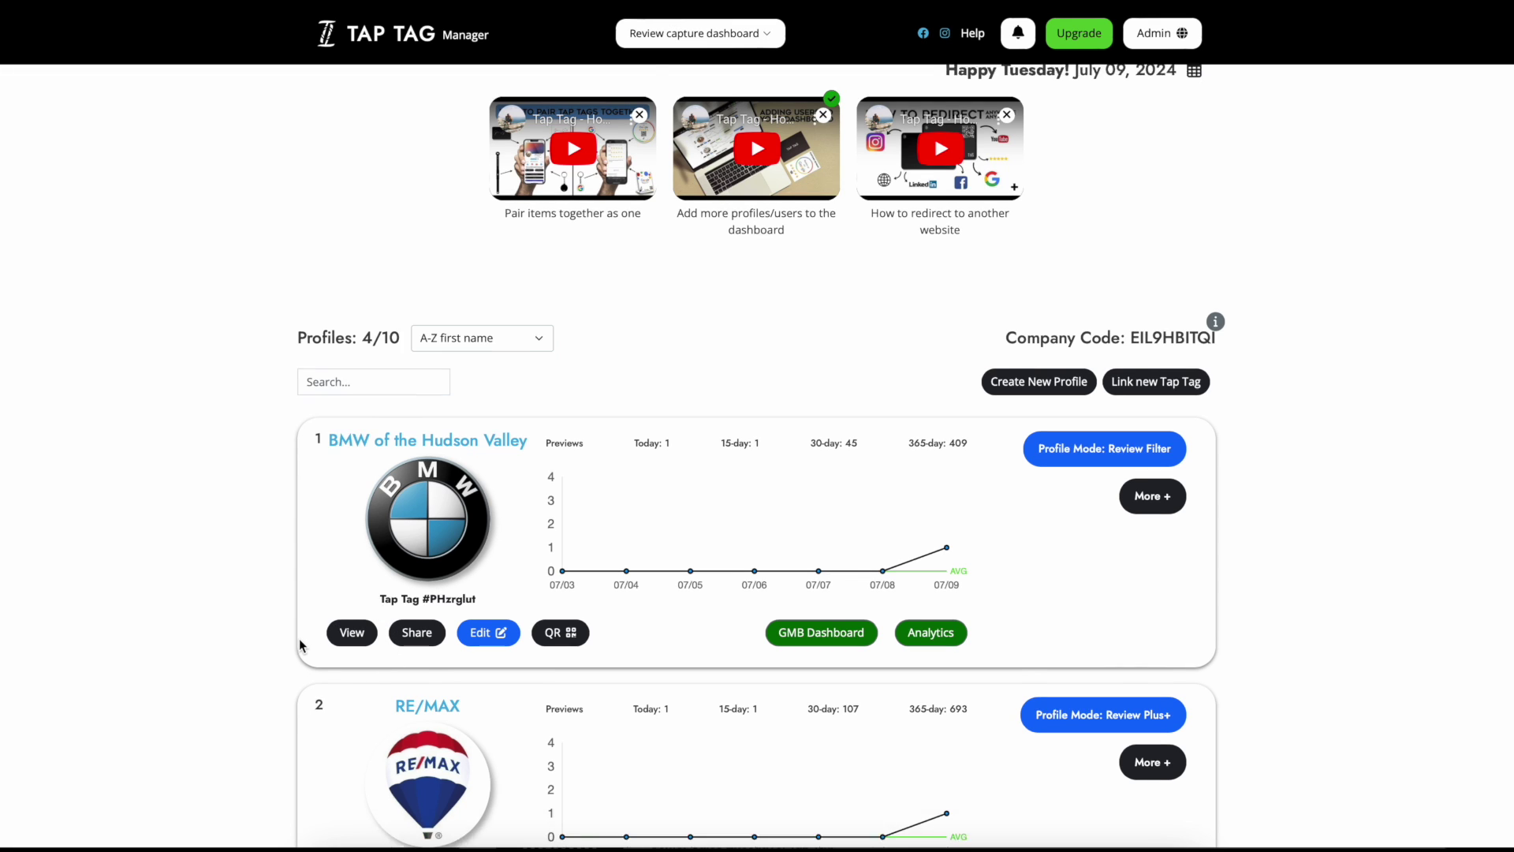
scroll(299, 644, down, 4)
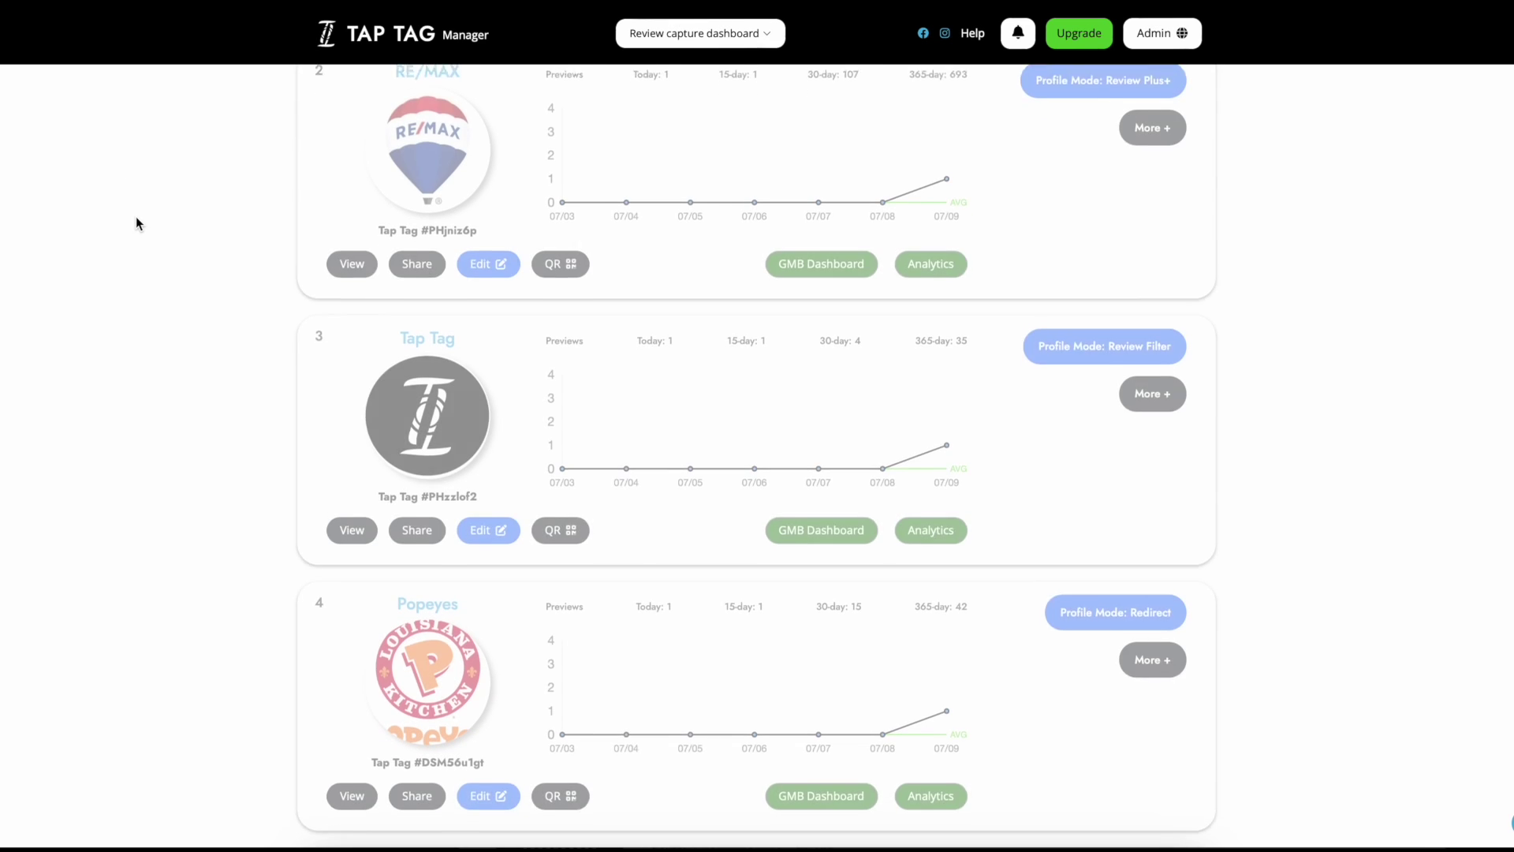
scroll(136, 216, down, 1)
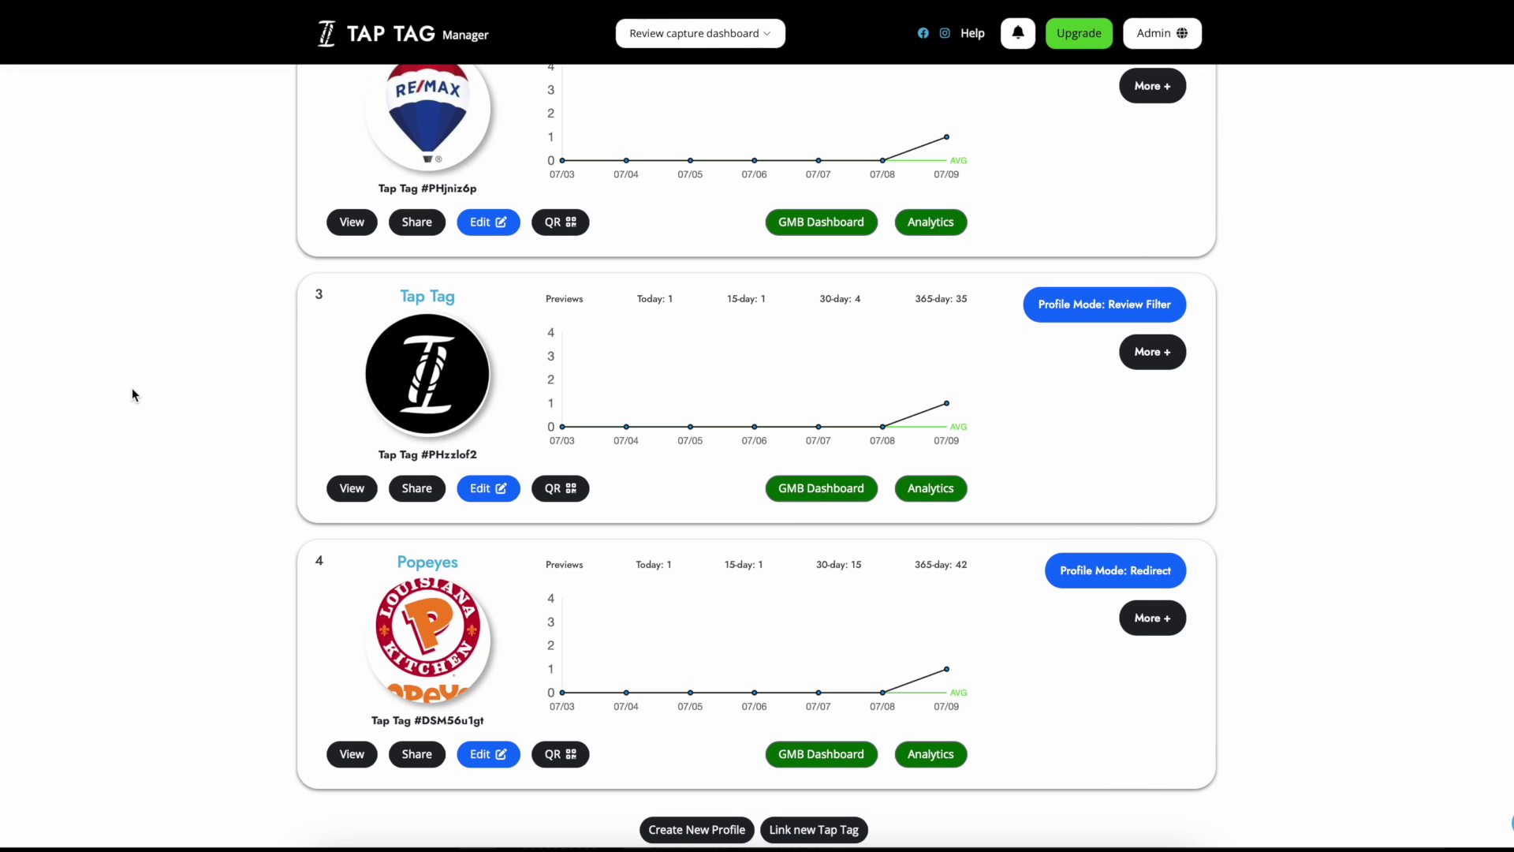
click(422, 749)
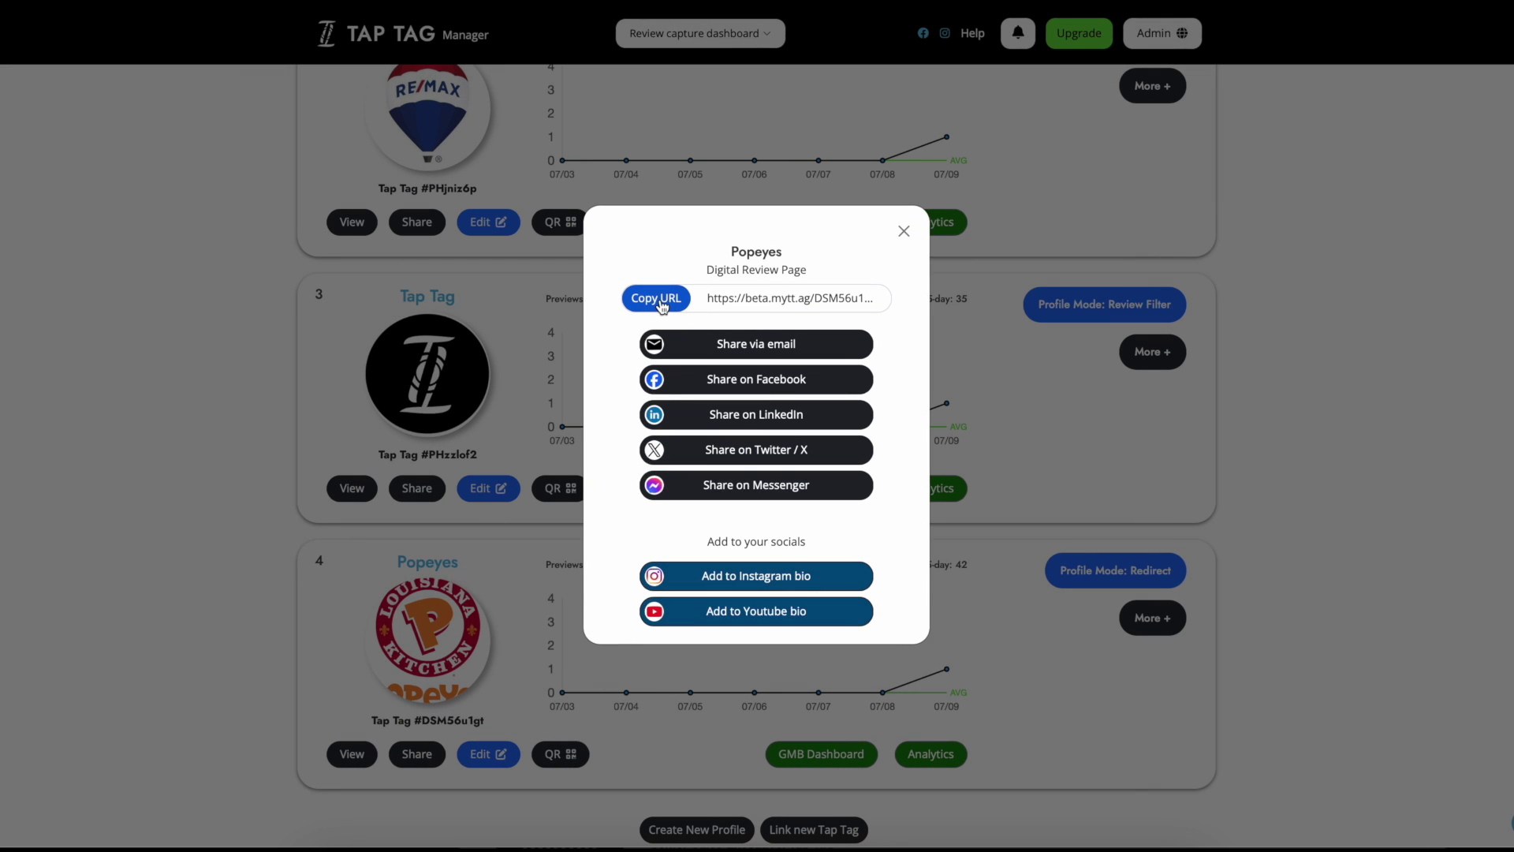
click(664, 304)
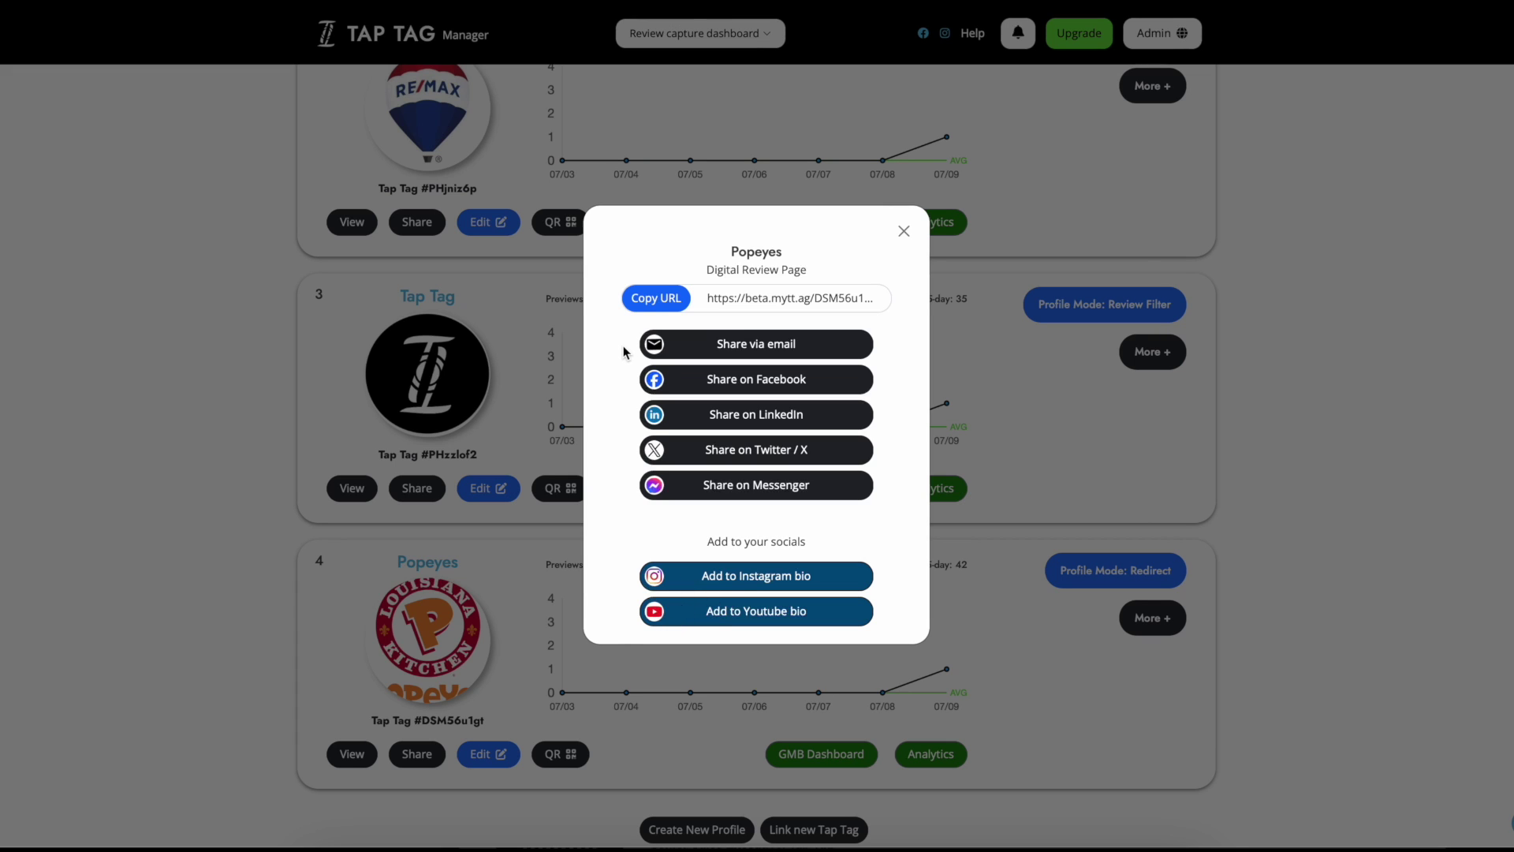
Close the share dialog and open the Popeyes profile to edit its review URL.
click(904, 231)
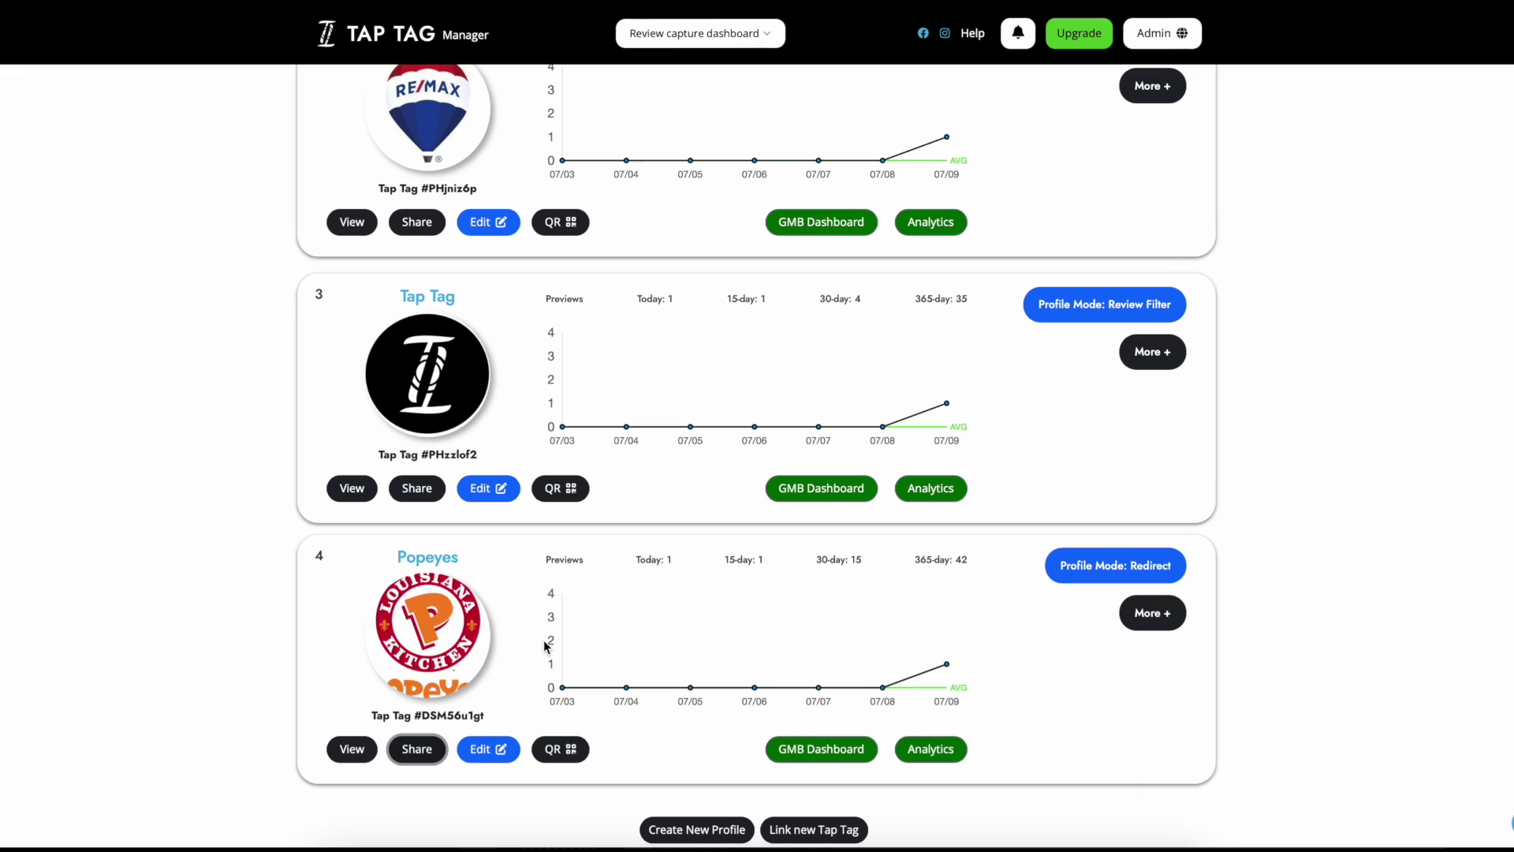
click(495, 748)
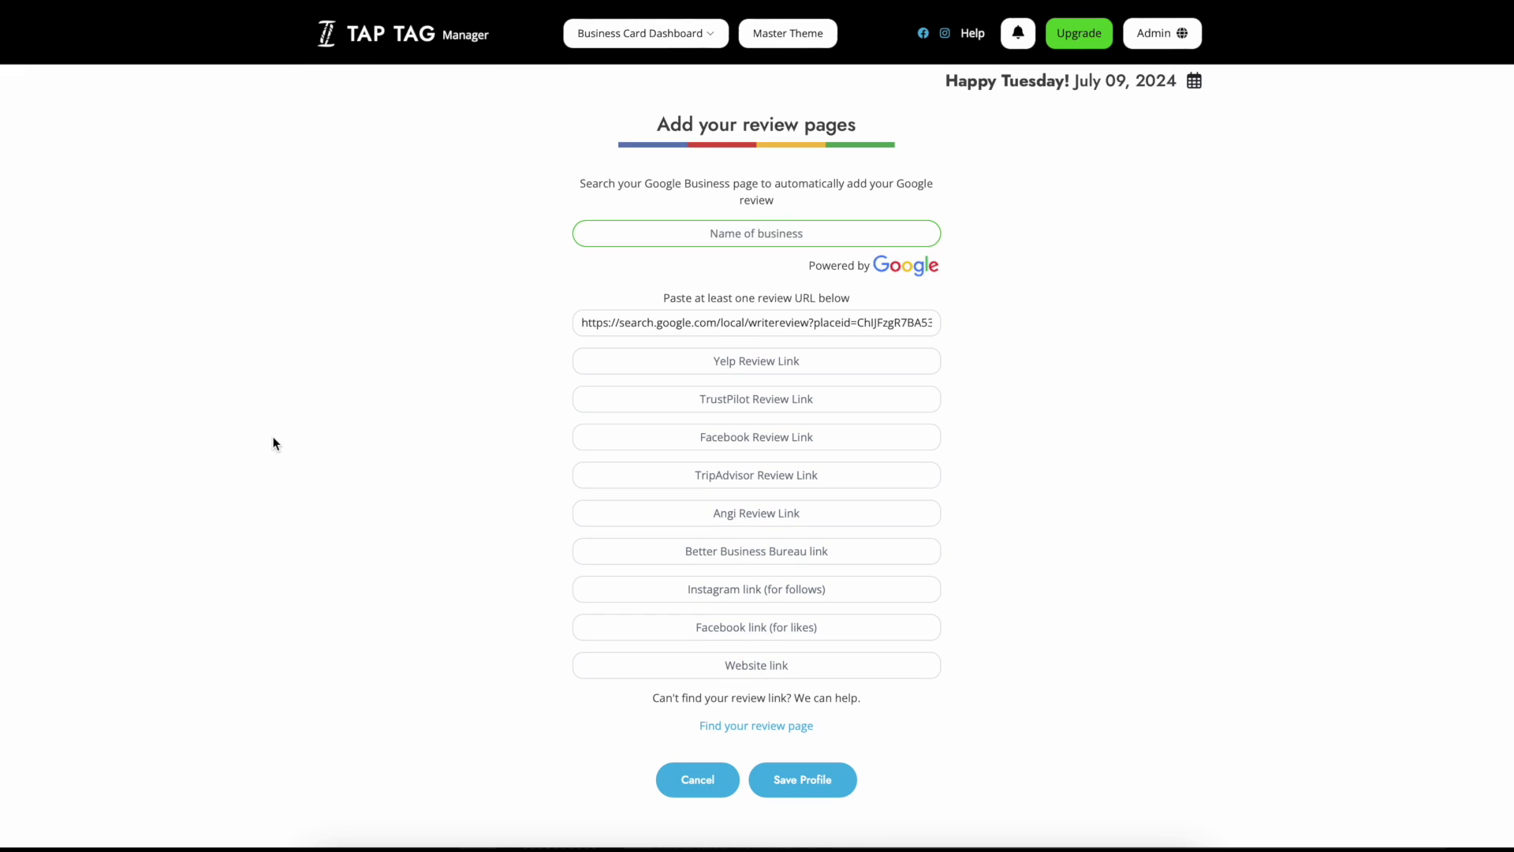
triple_click(689, 327)
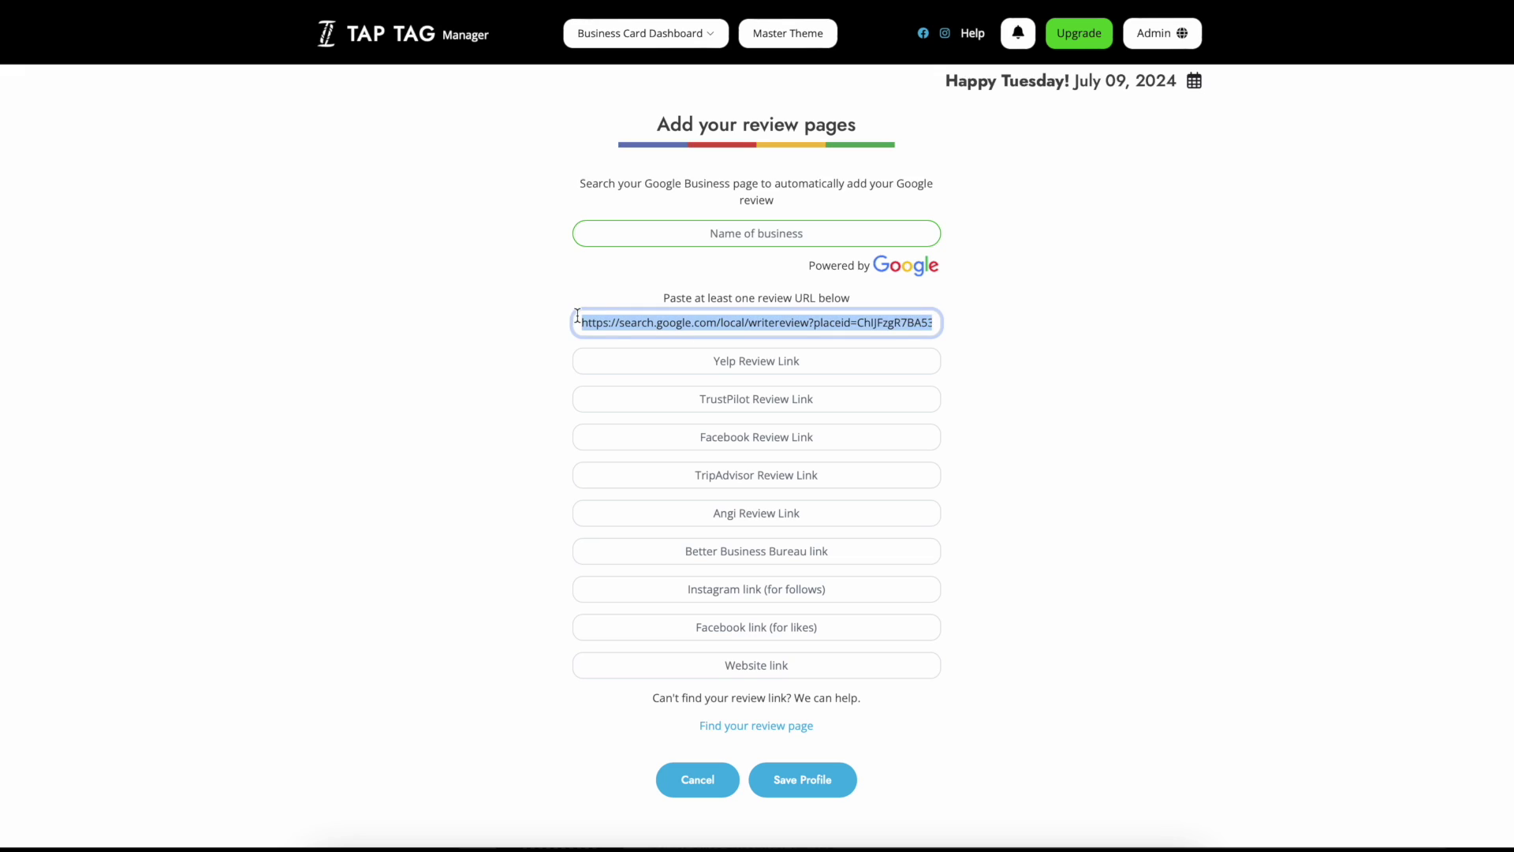
double_click(577, 324)
click(577, 324)
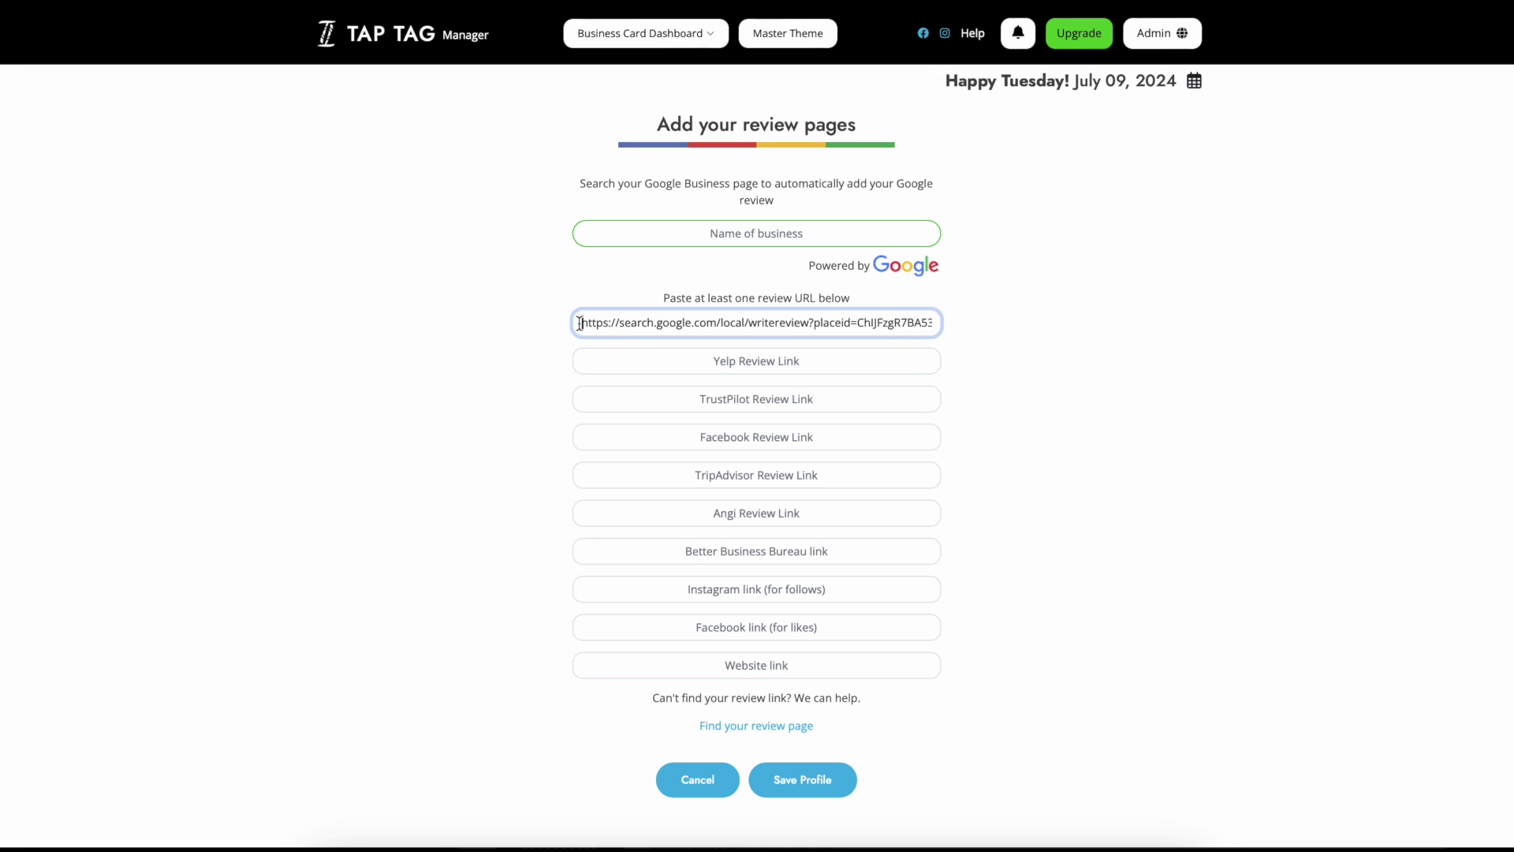
Search the business name 'Athena' and choose Athena Gyro in Fishkill, NY.
click(758, 229)
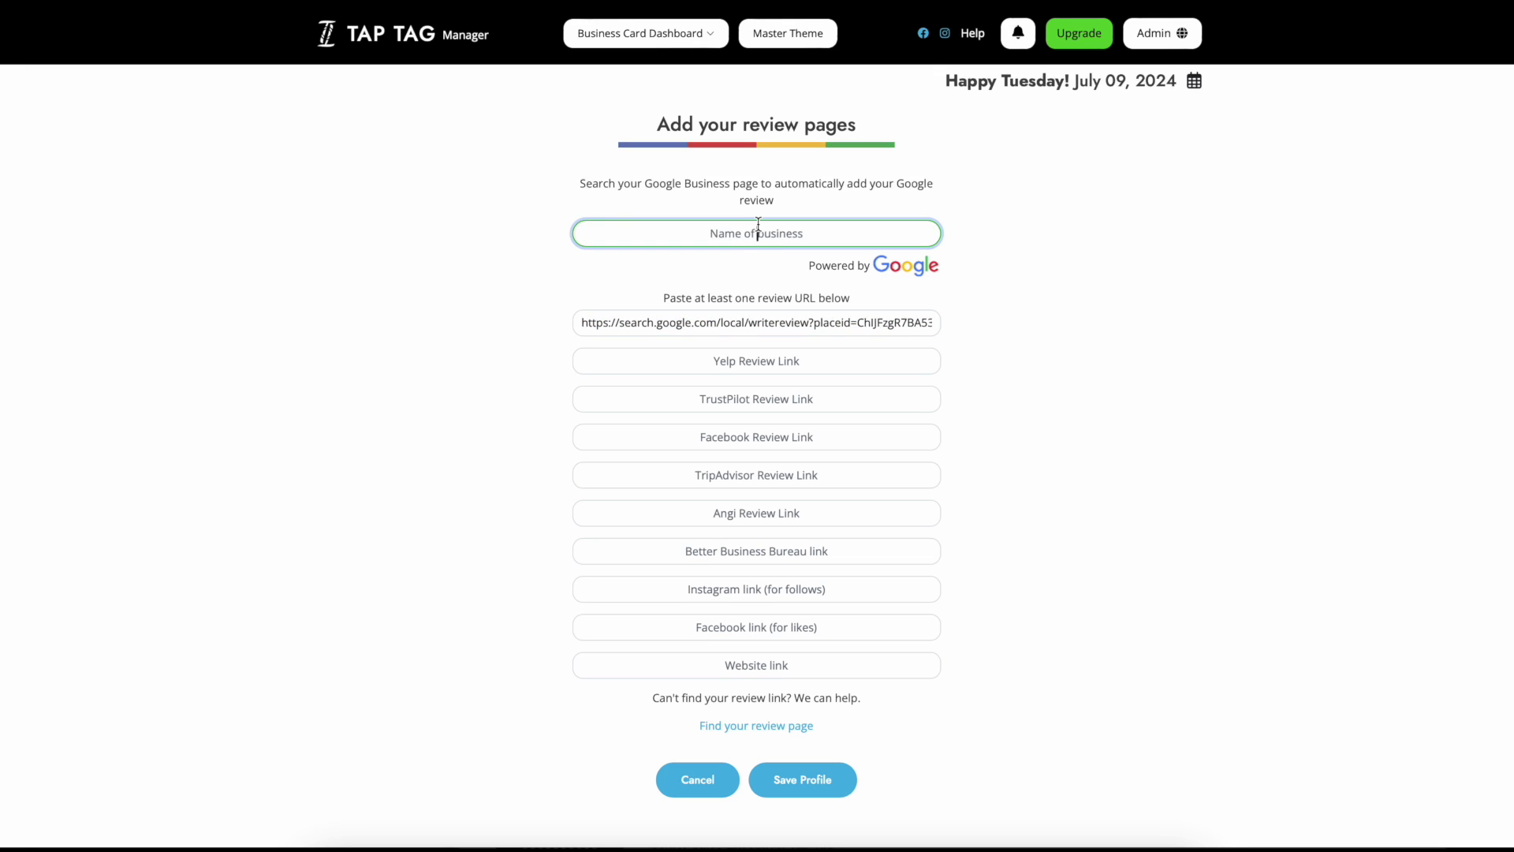
text(Athena)
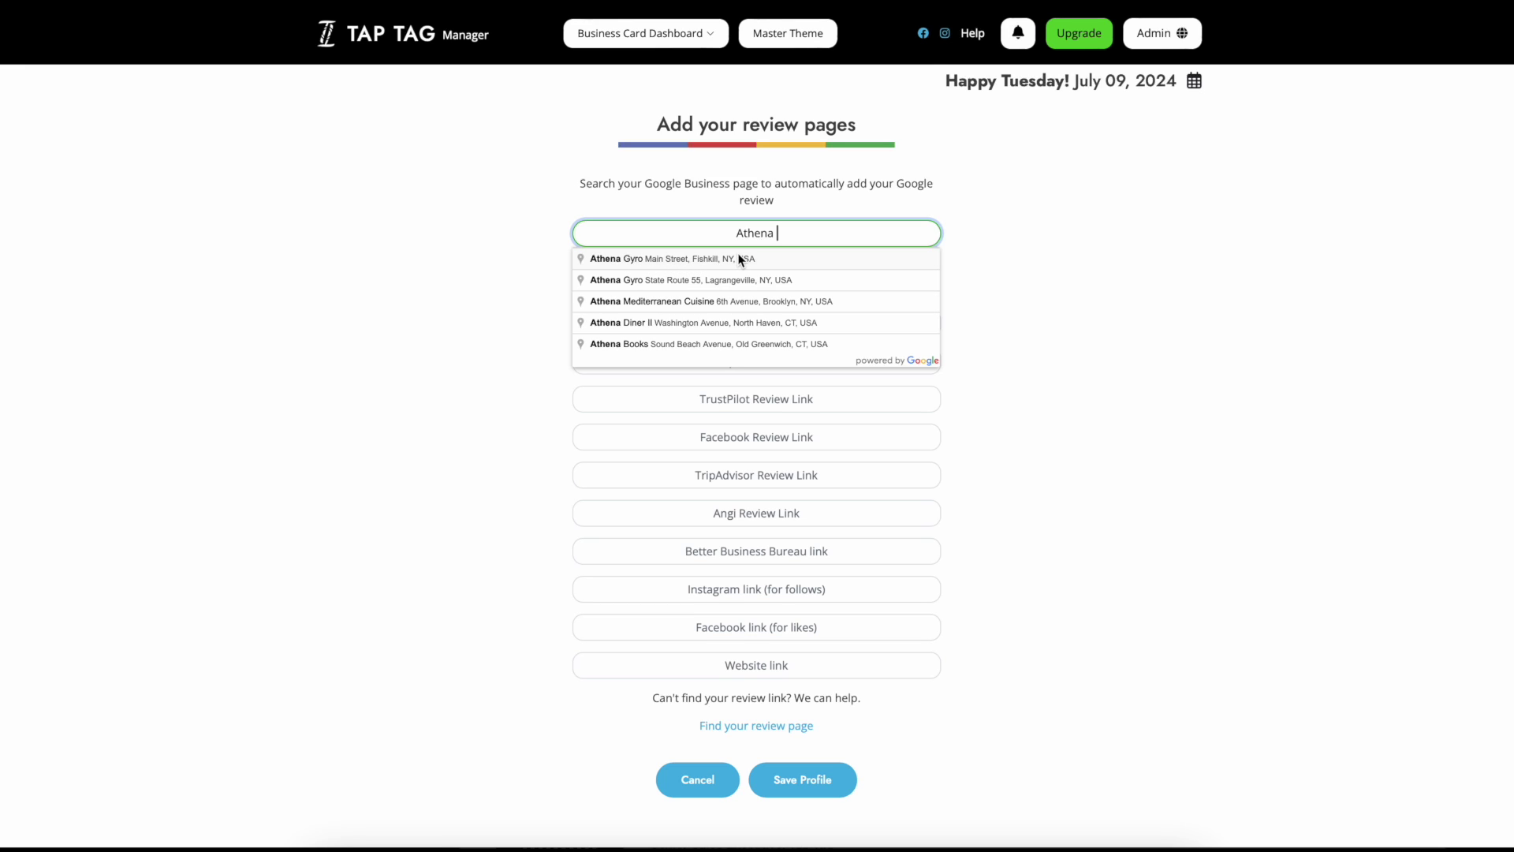
click(861, 261)
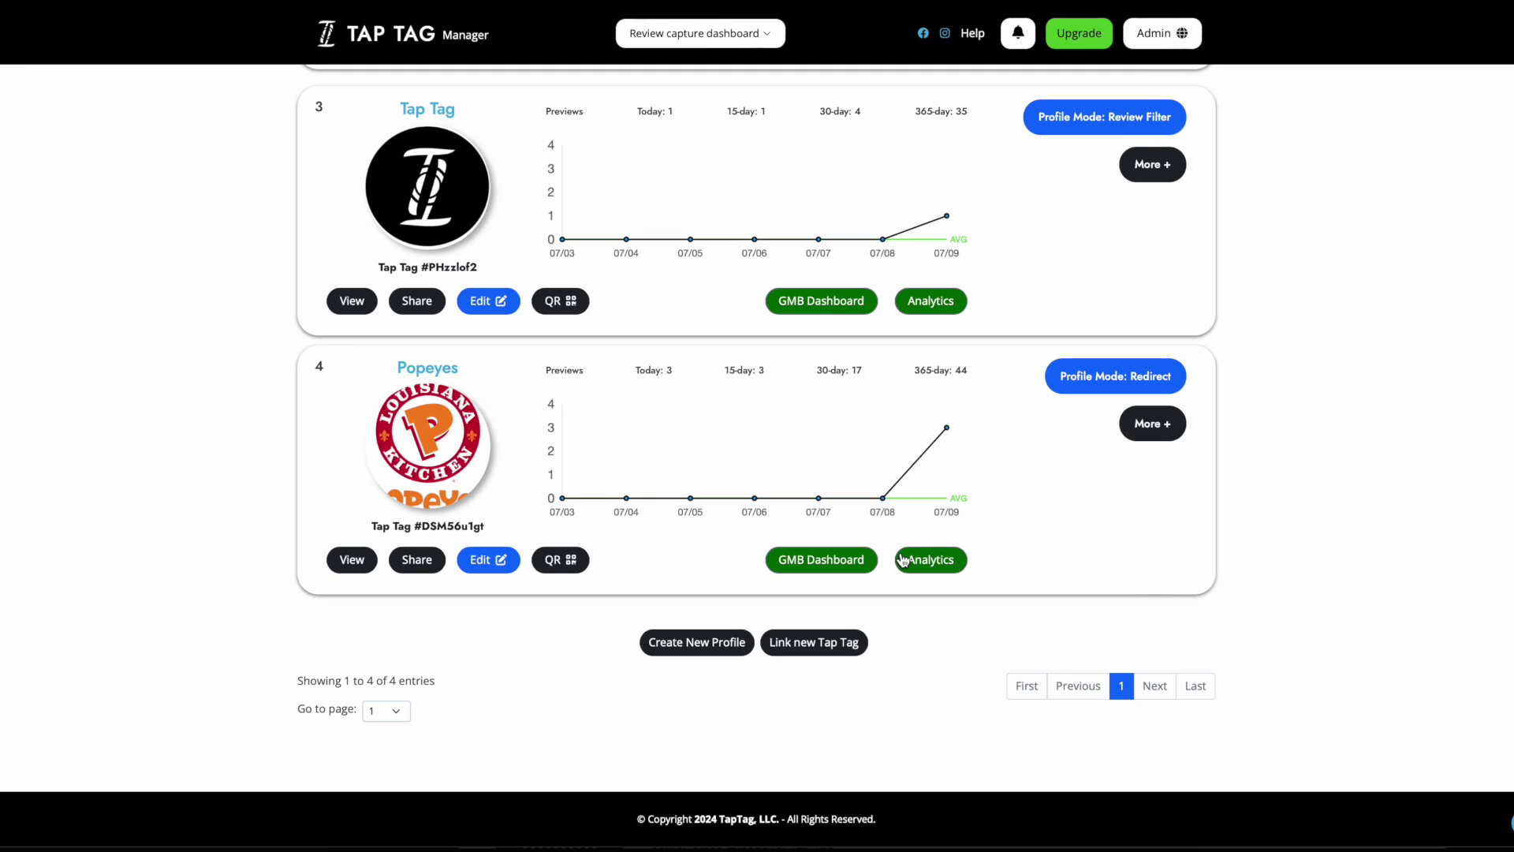
Open the Popeyes analytics page with Popeyes kept as the charted profile.
click(938, 562)
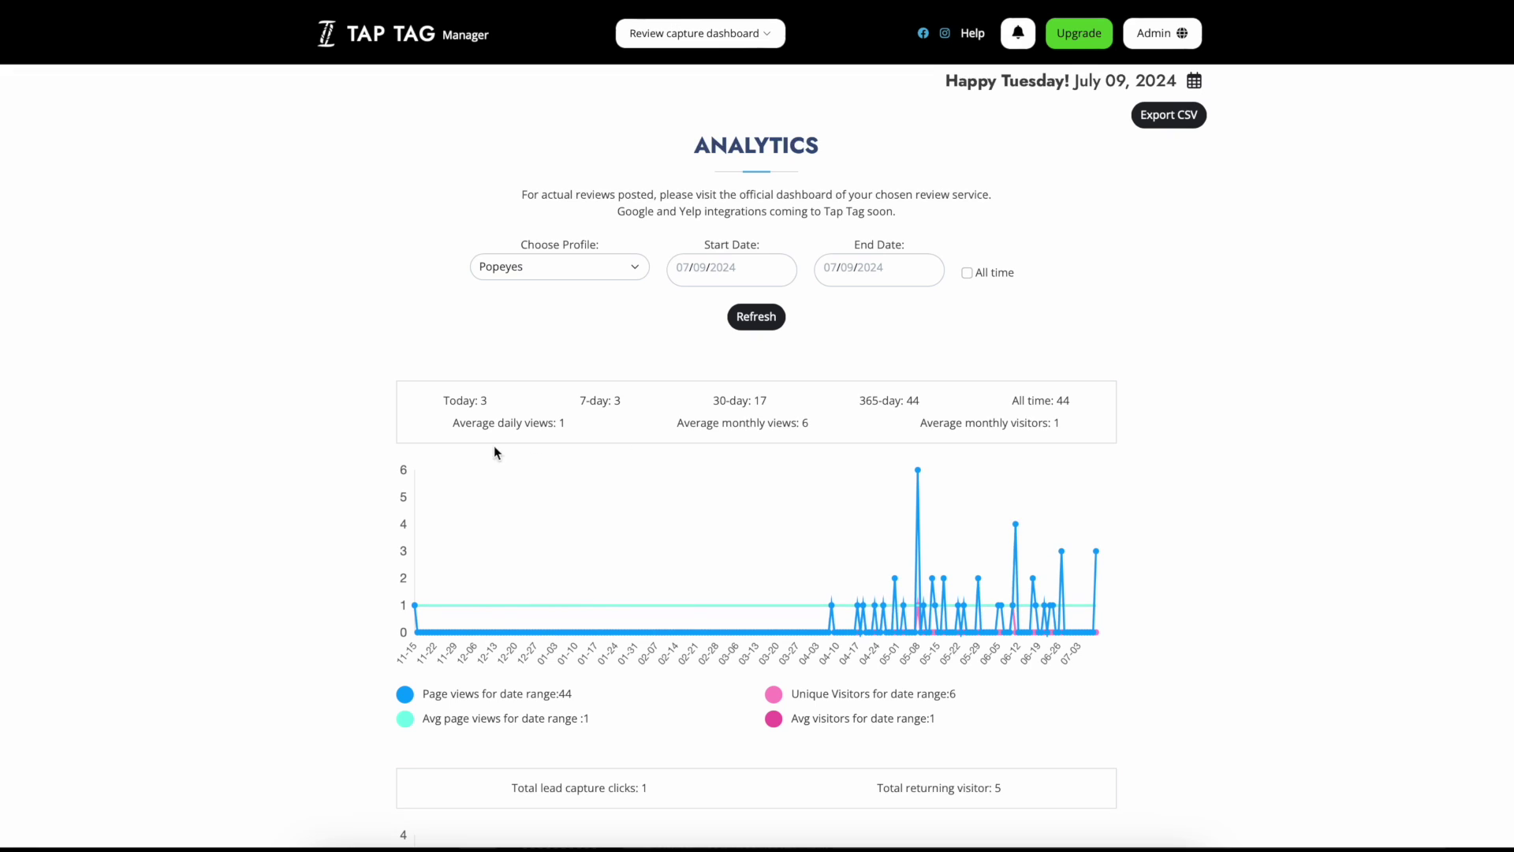
click(631, 268)
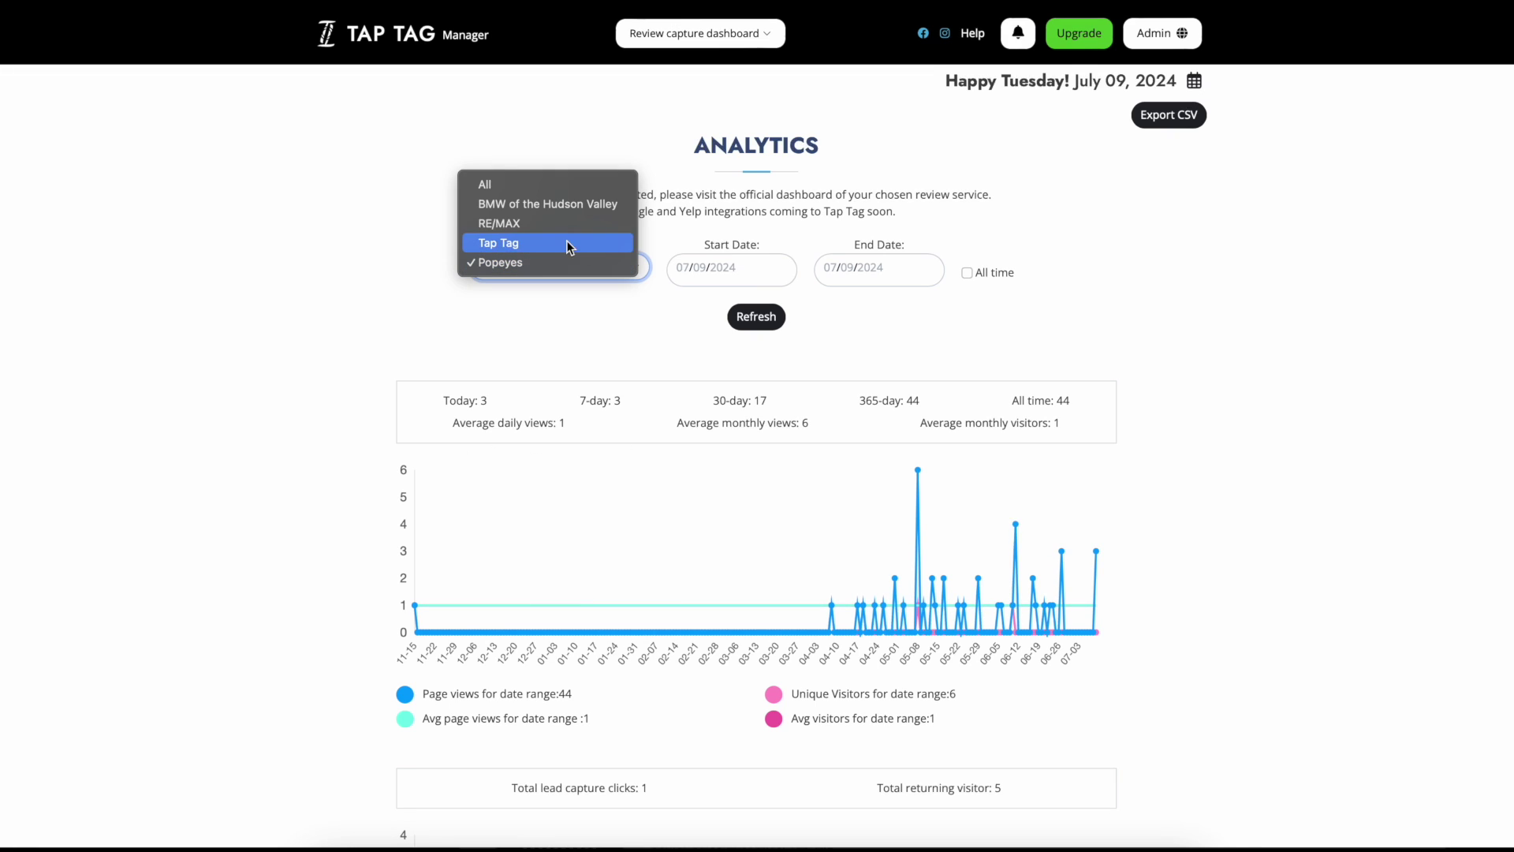
click(400, 277)
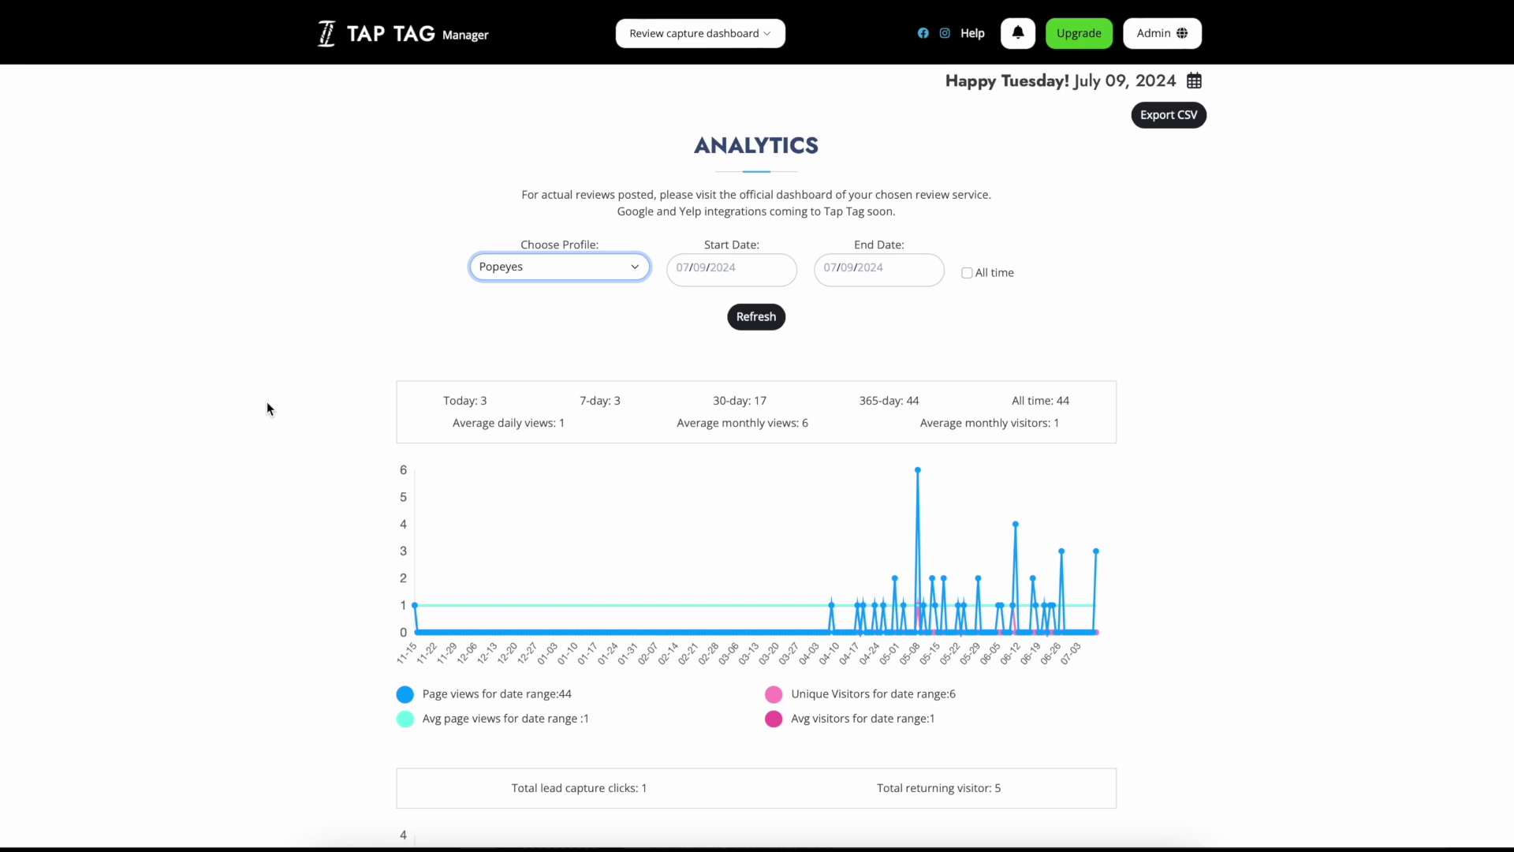
Scroll the analytics down to the Review Filter table and back, then return to profiles.
scroll(329, 390, down, 3)
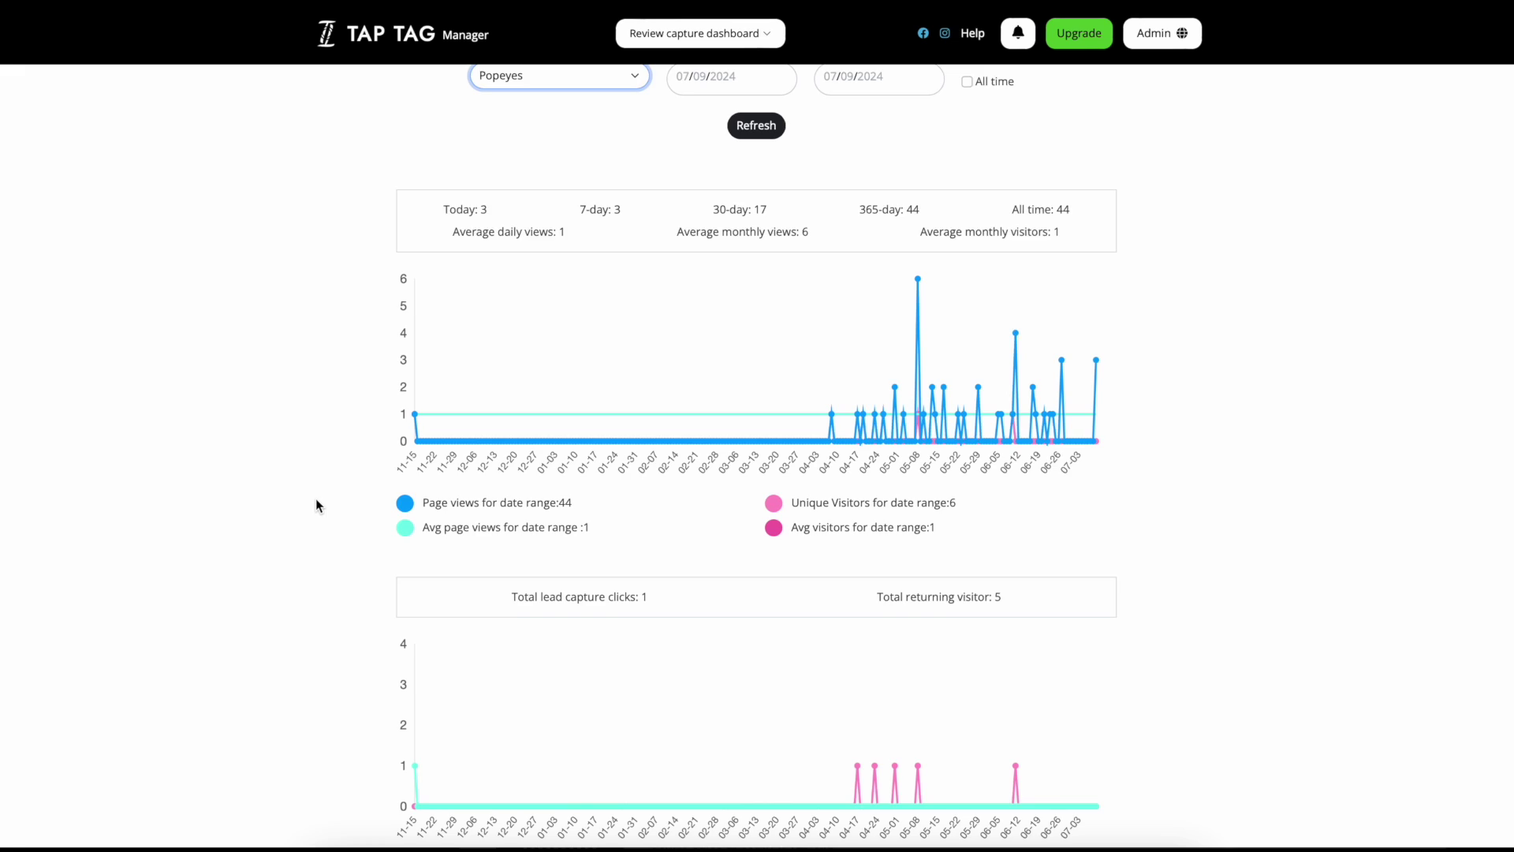
scroll(316, 505, down, 5)
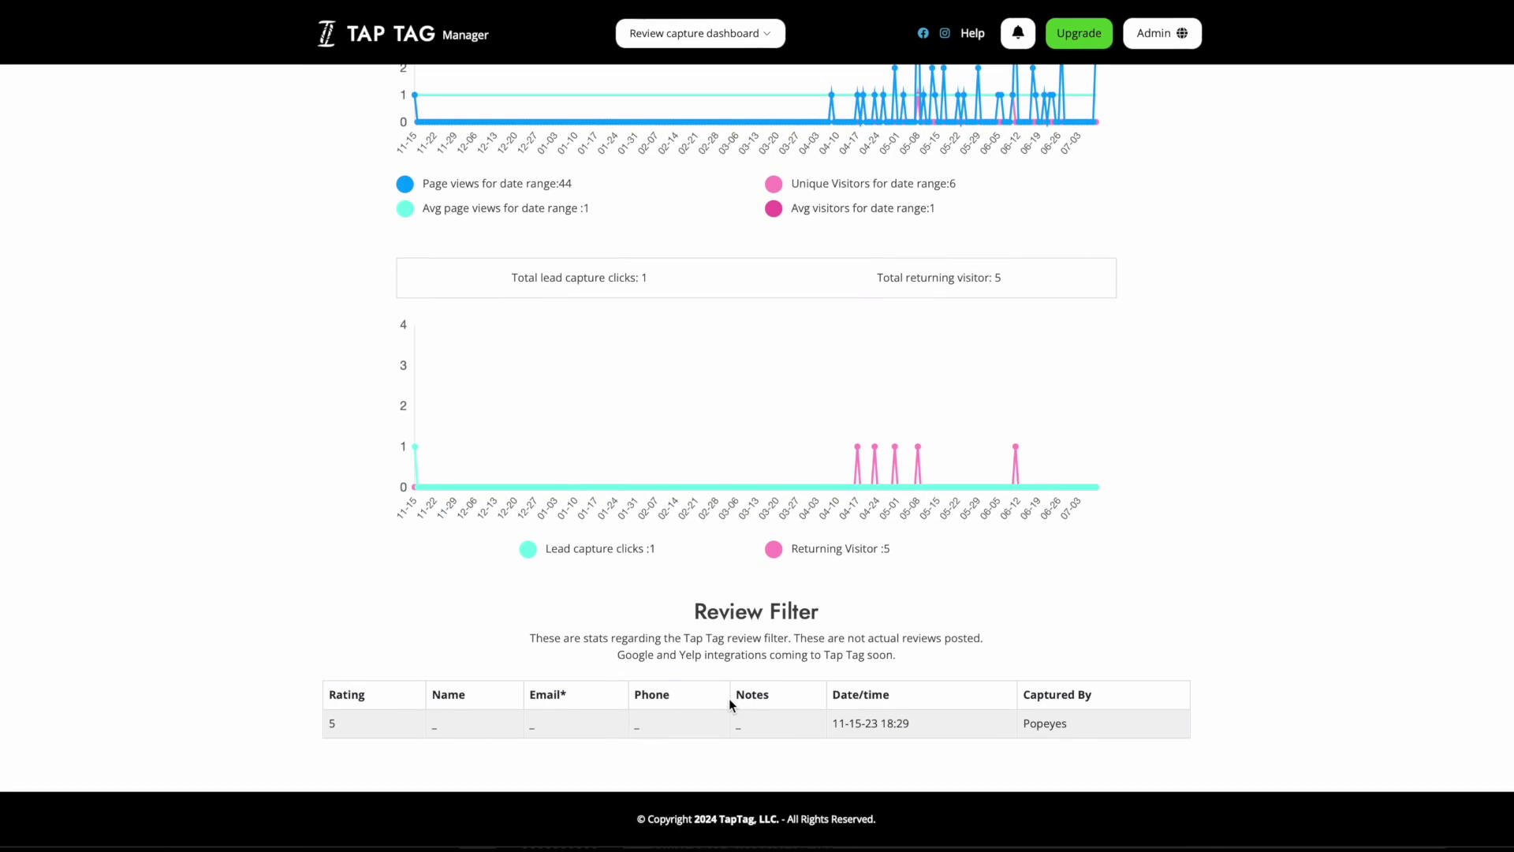
scroll(524, 640, up, 8)
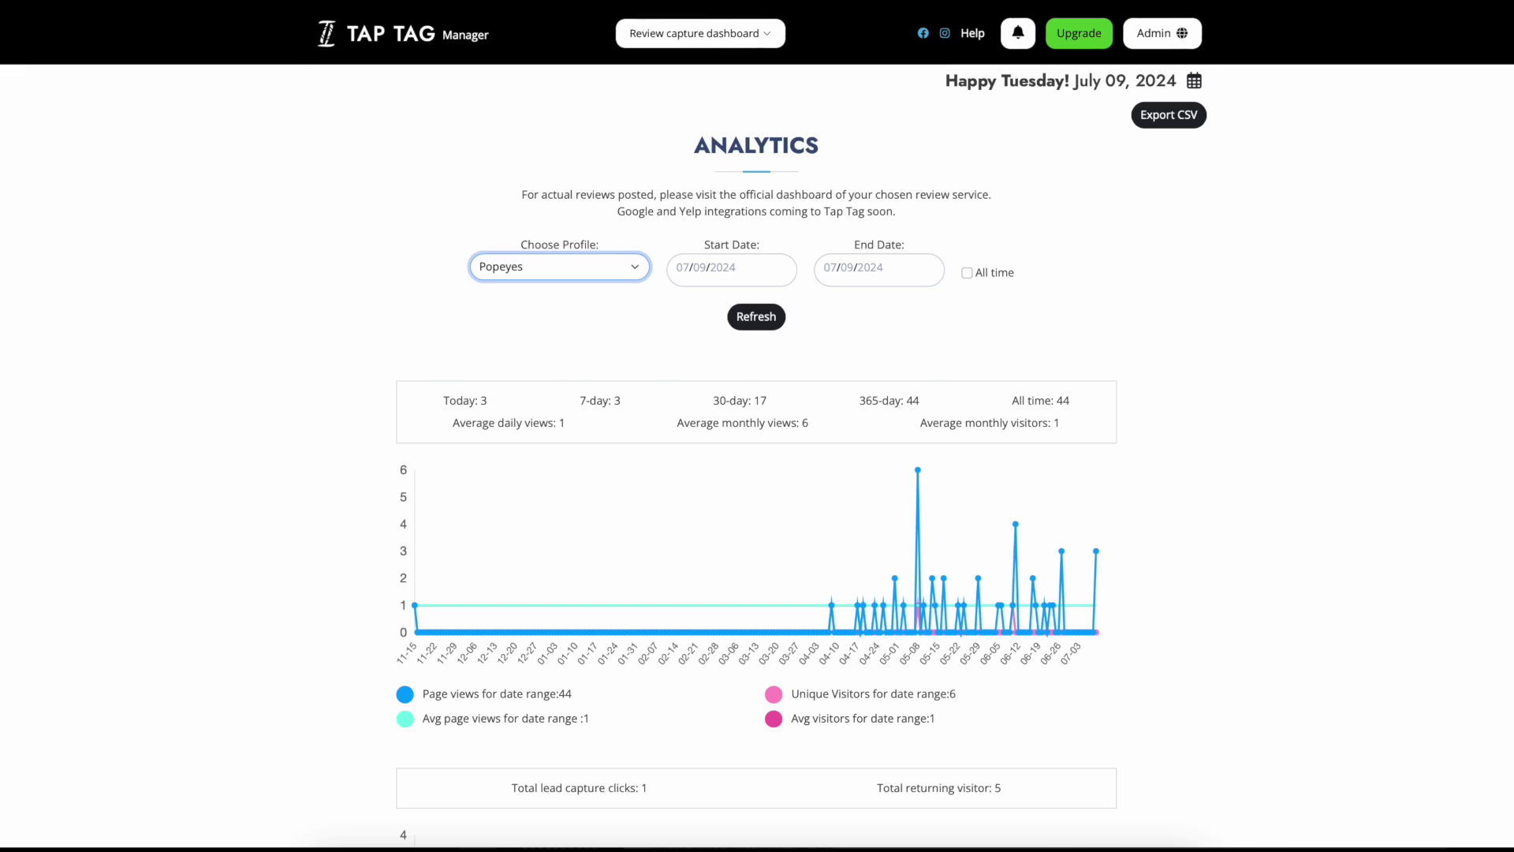
key(alt+Left)
scroll(188, 311, up, 5)
scroll(511, 568, down, 5)
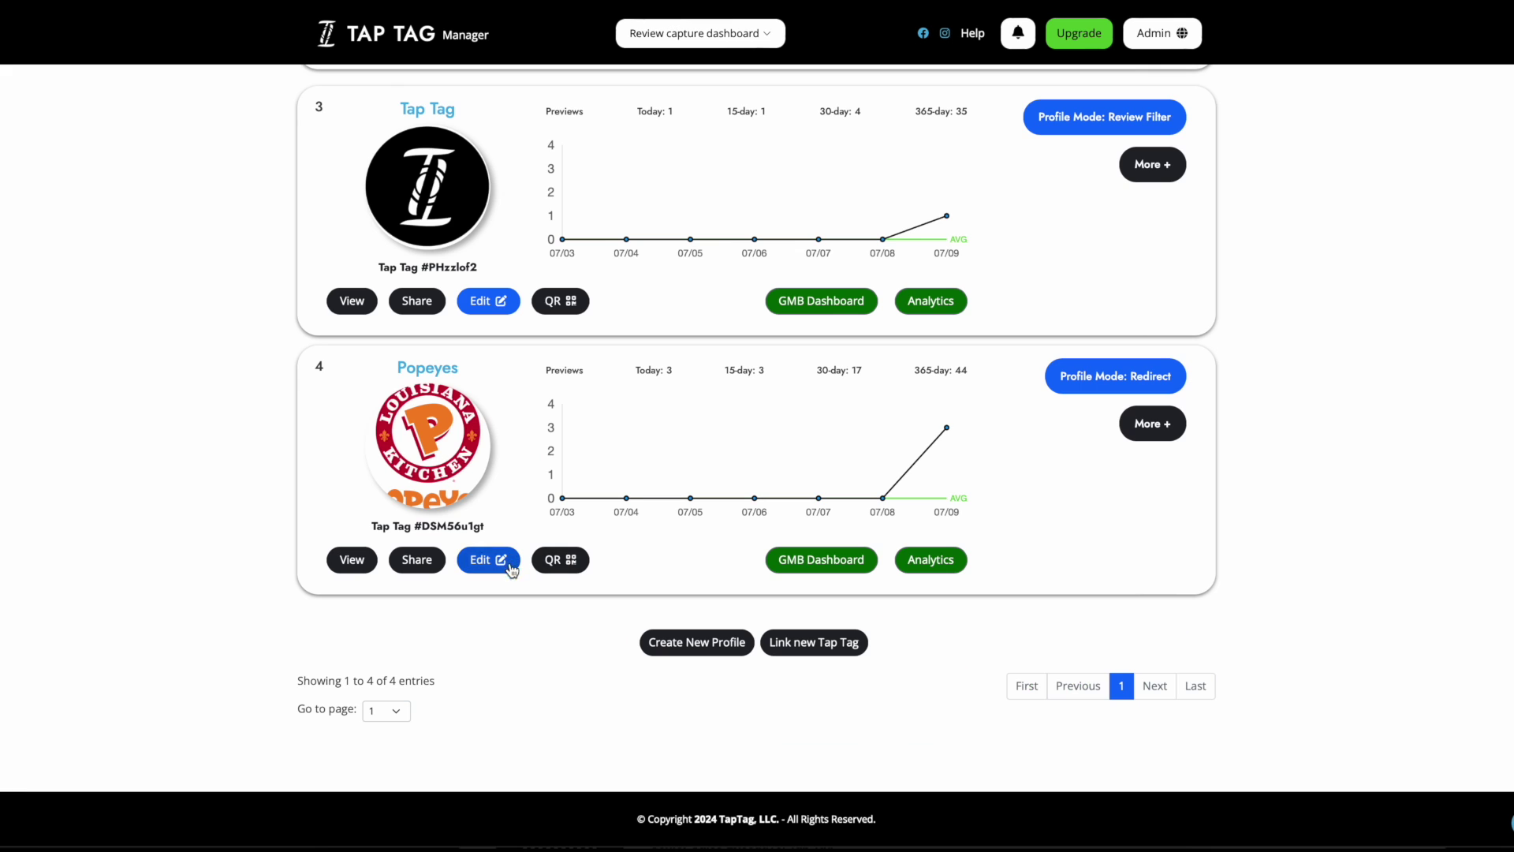
click(1168, 430)
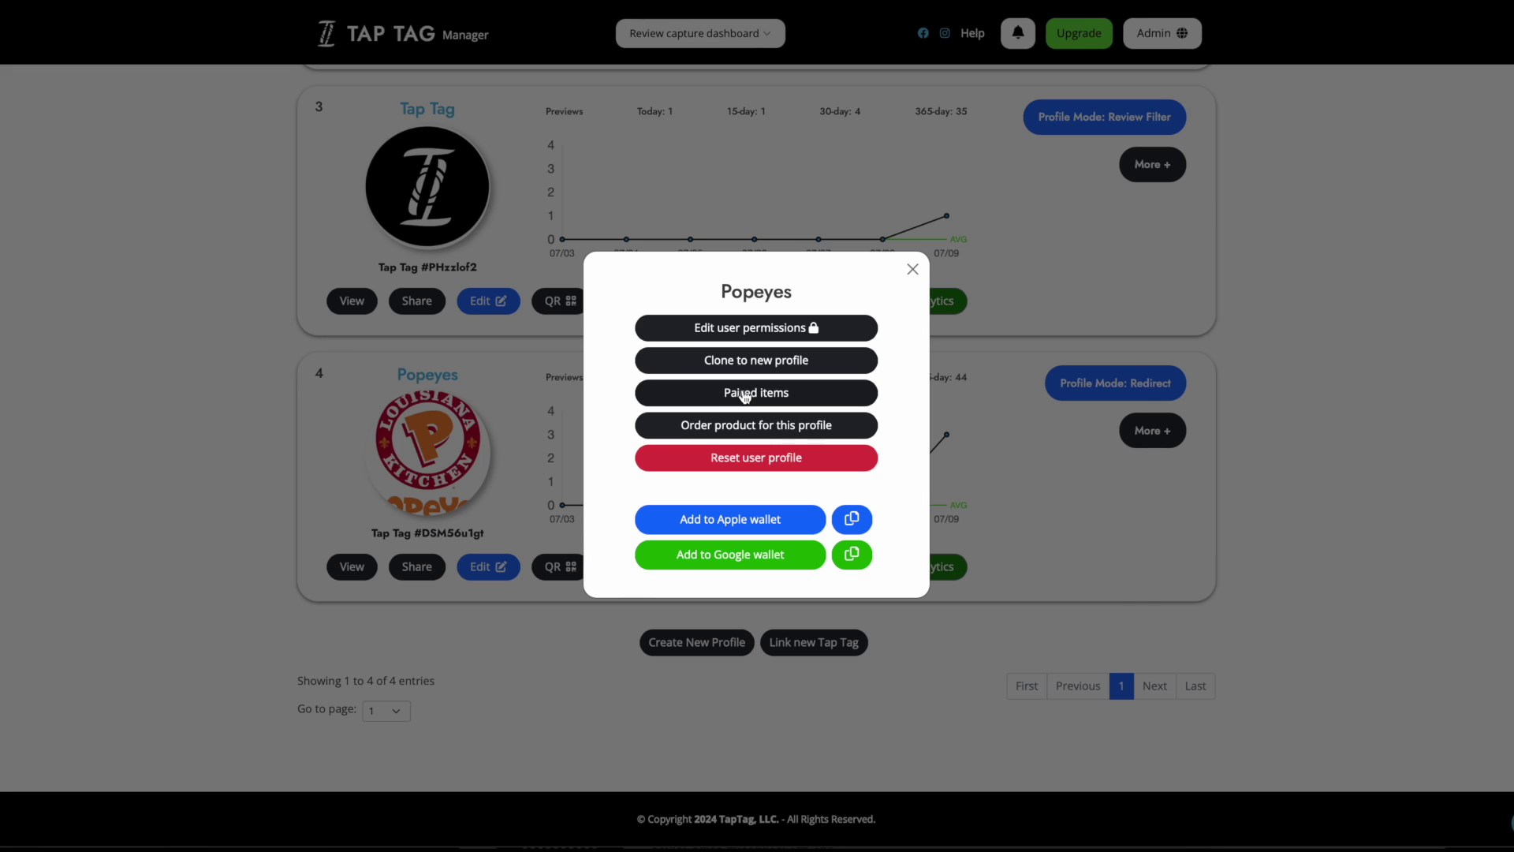
click(745, 394)
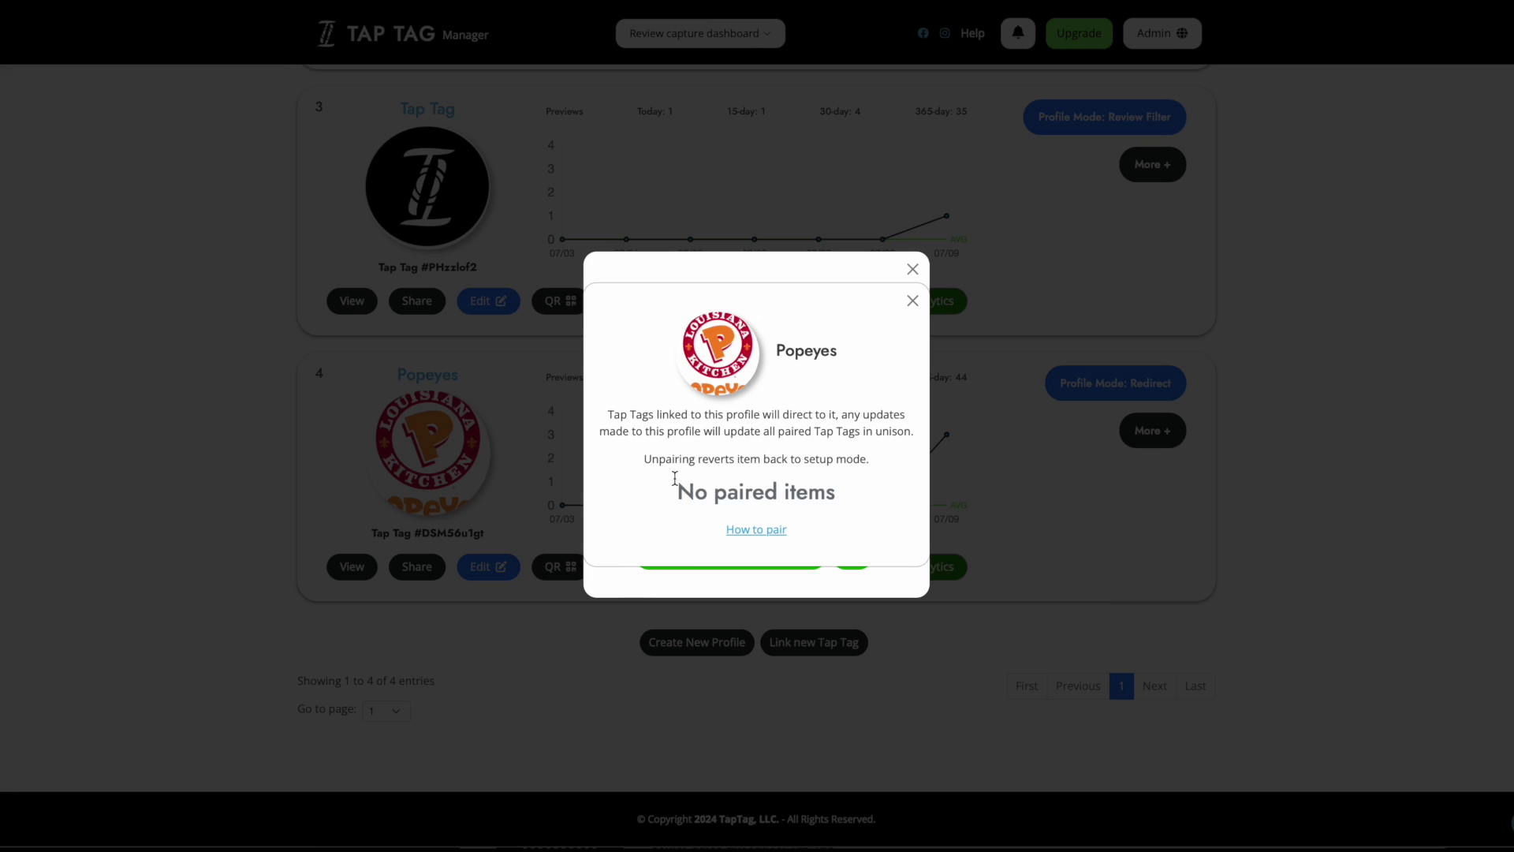
click(913, 301)
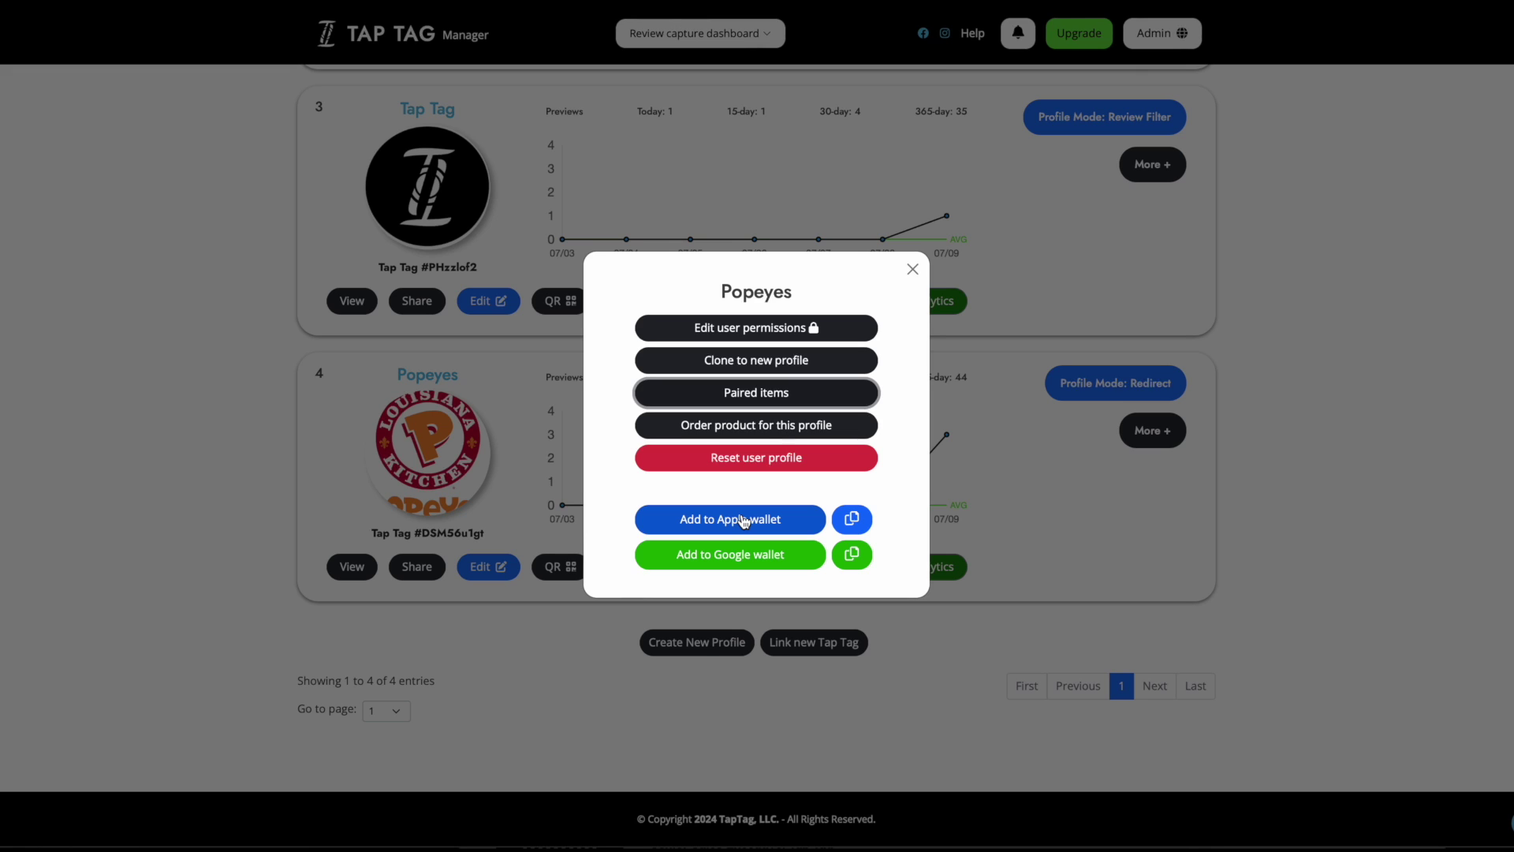
Close the Popeyes options and the Google review tab to return to the dashboard.
click(236, 456)
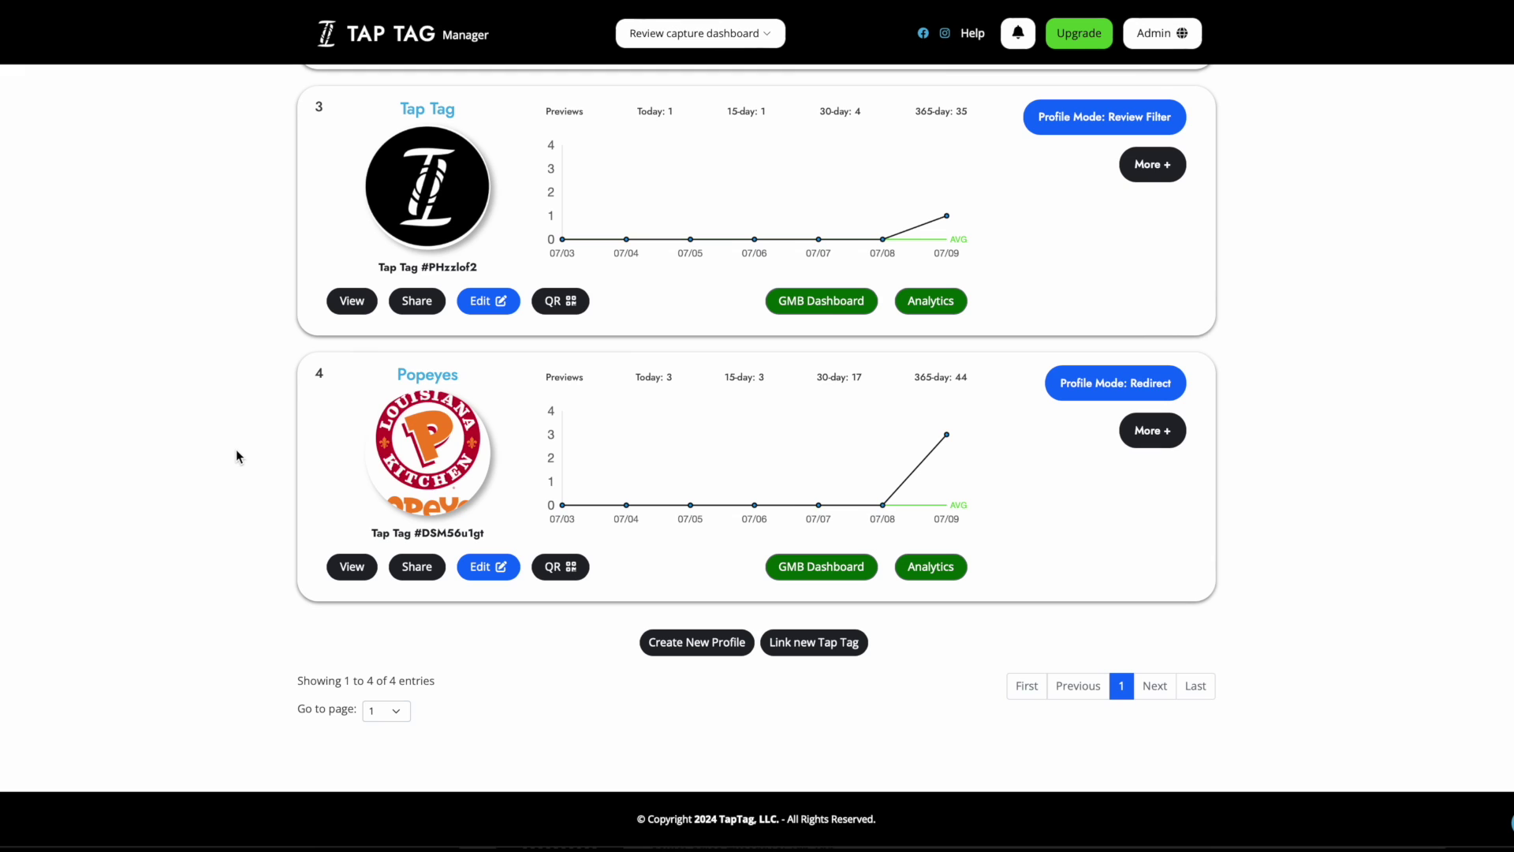
scroll(237, 456, up, 3)
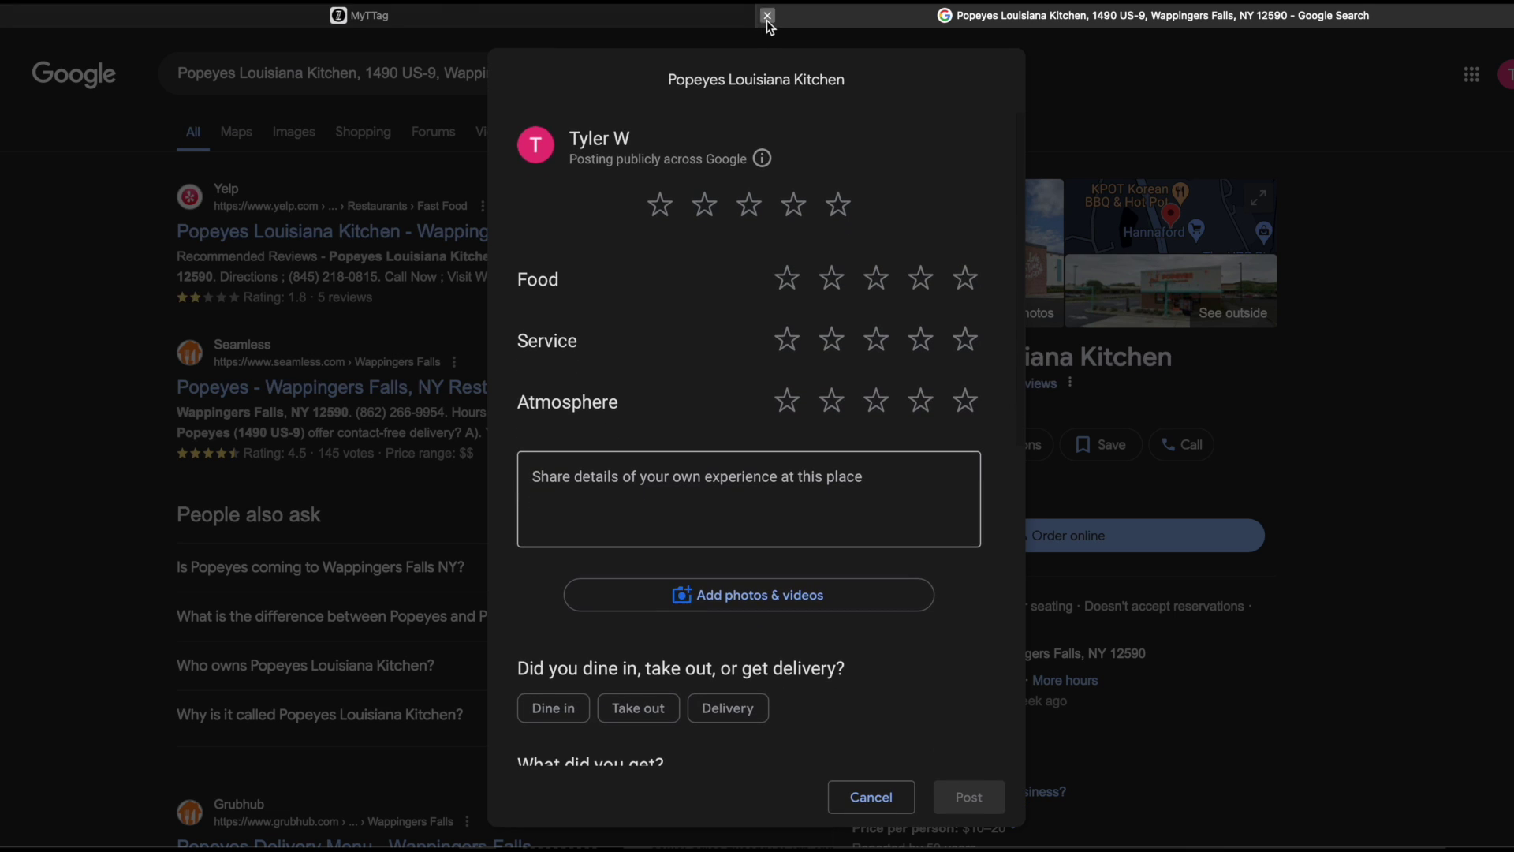
click(767, 18)
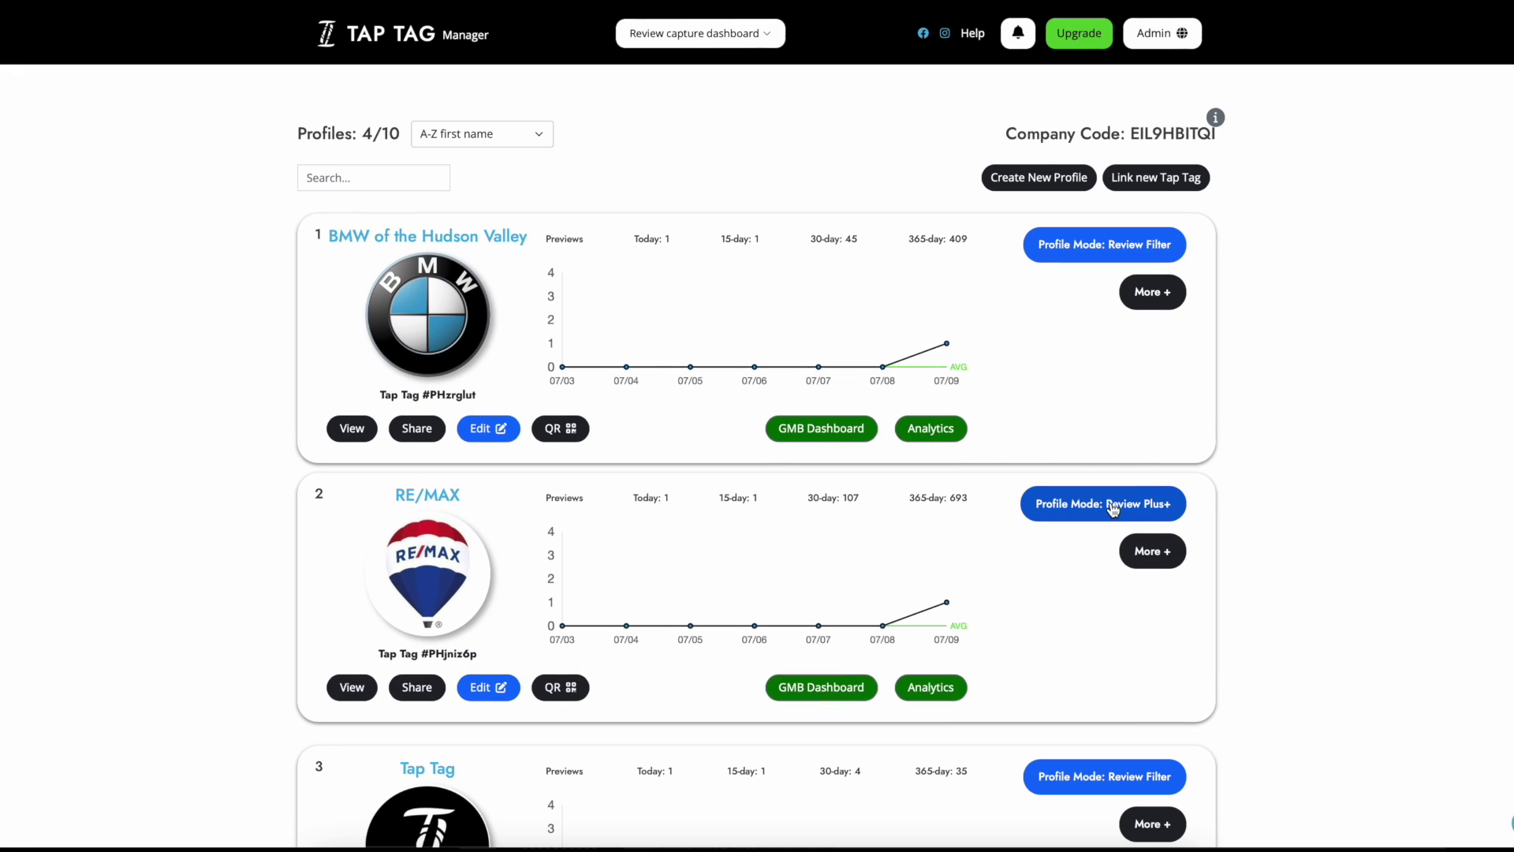
click(1113, 508)
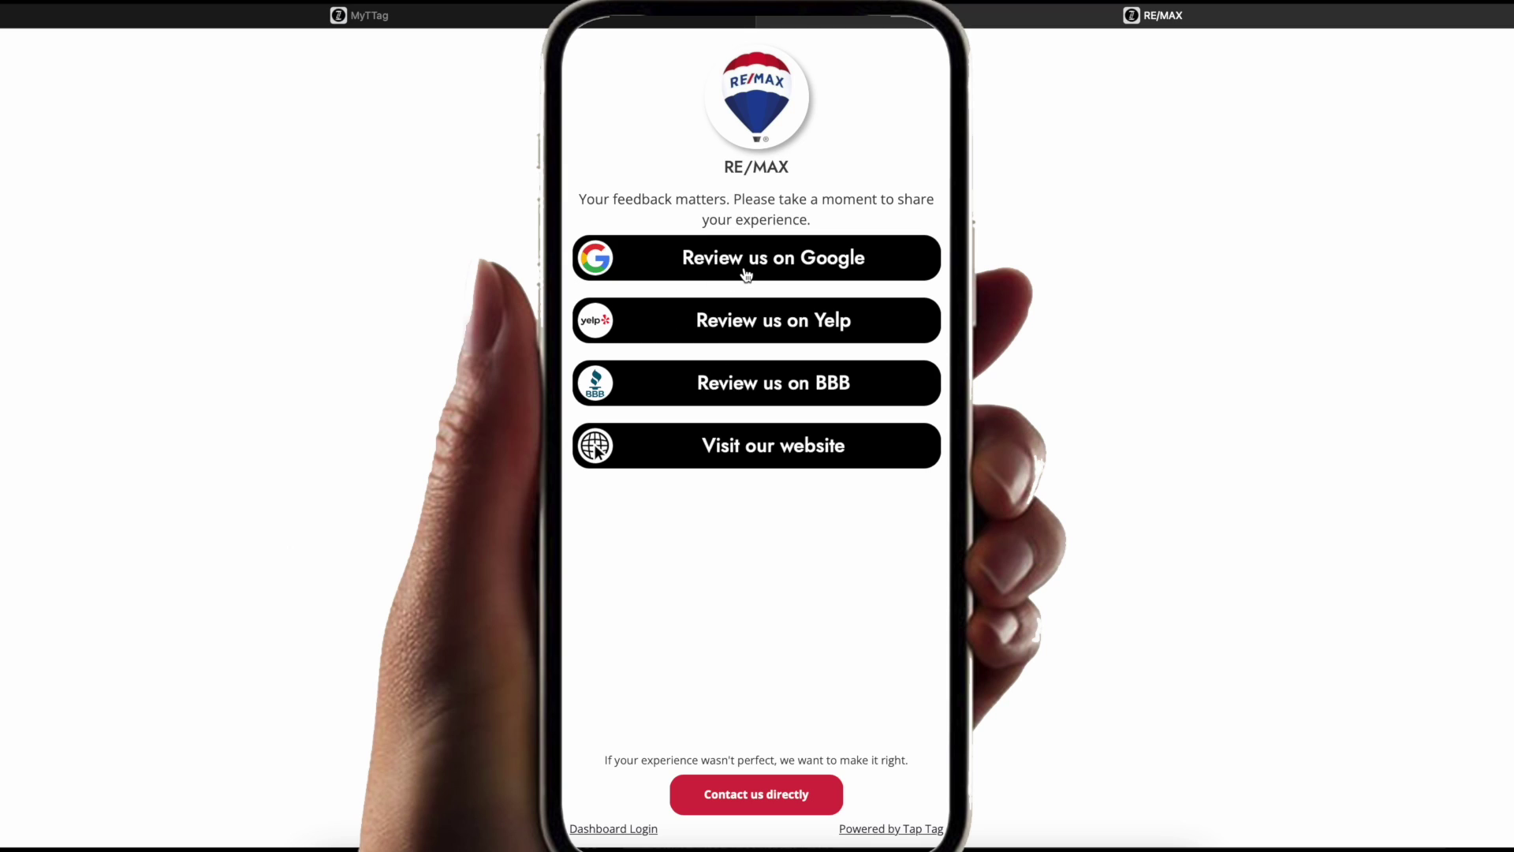
click(710, 311)
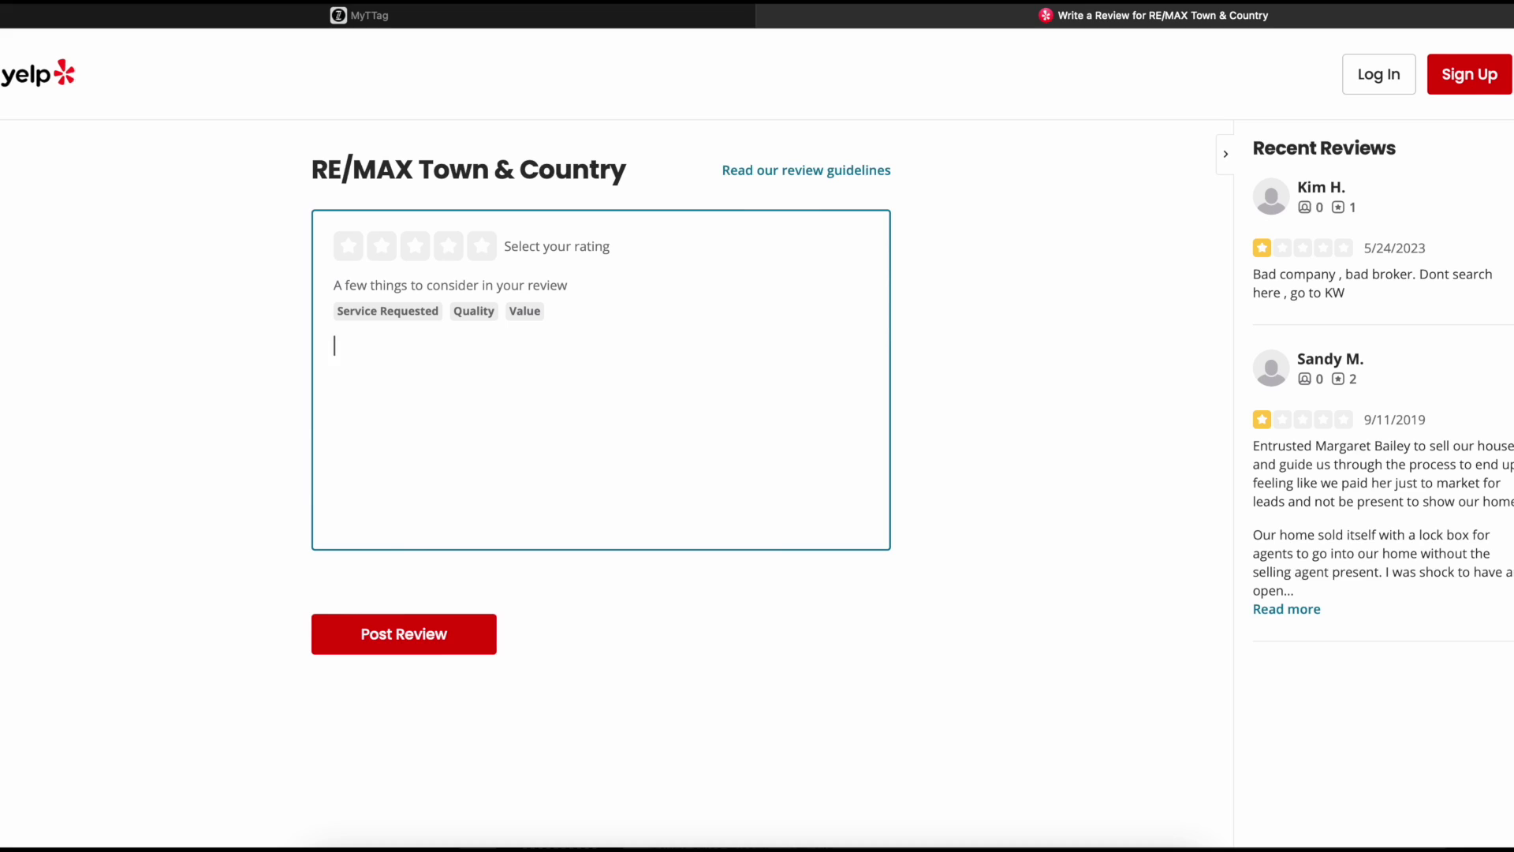
key(alt+Left)
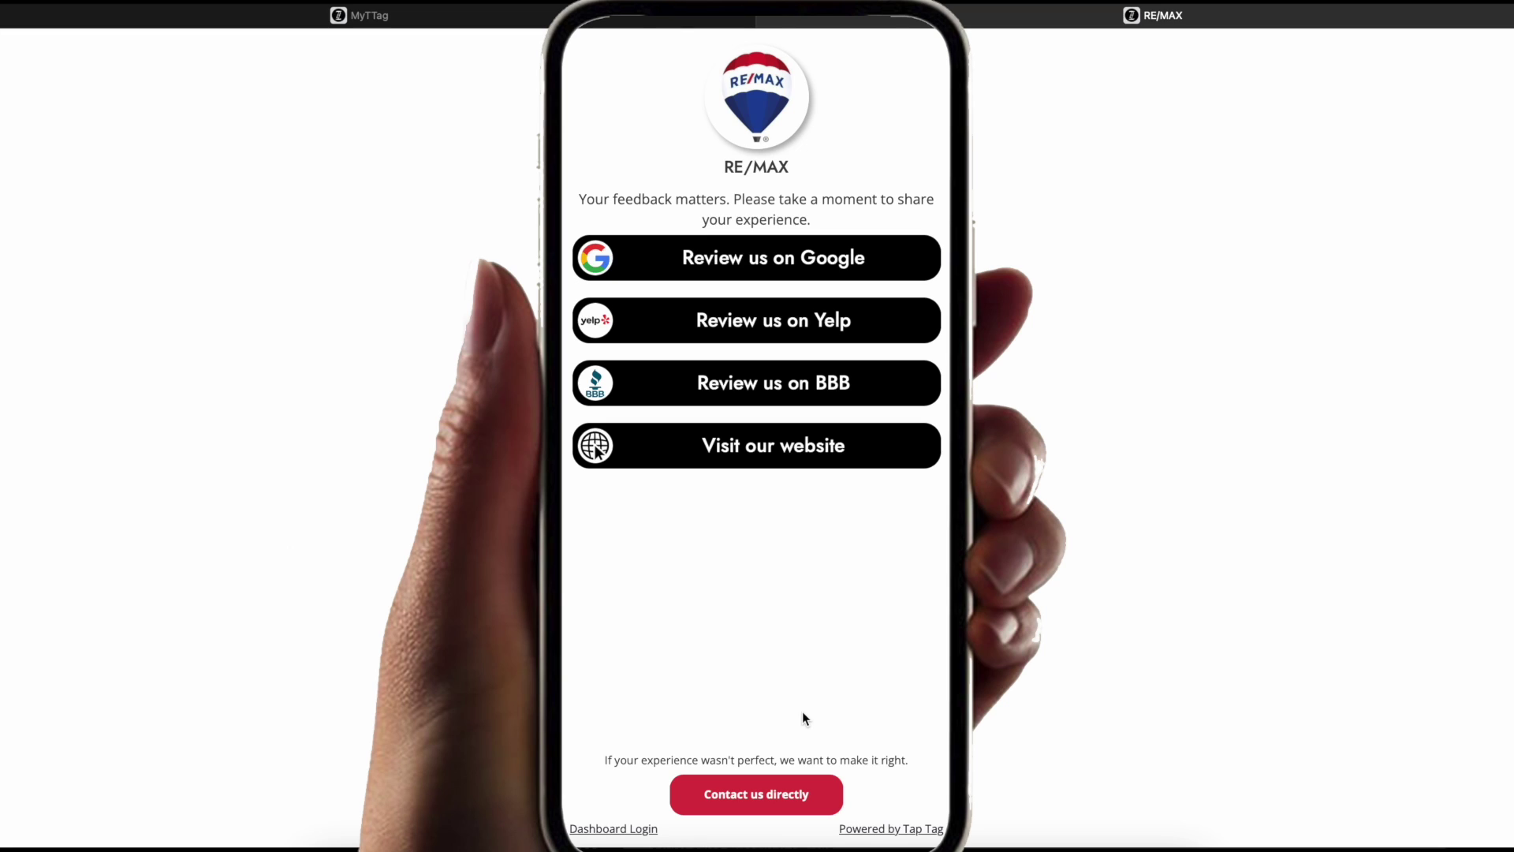
click(773, 795)
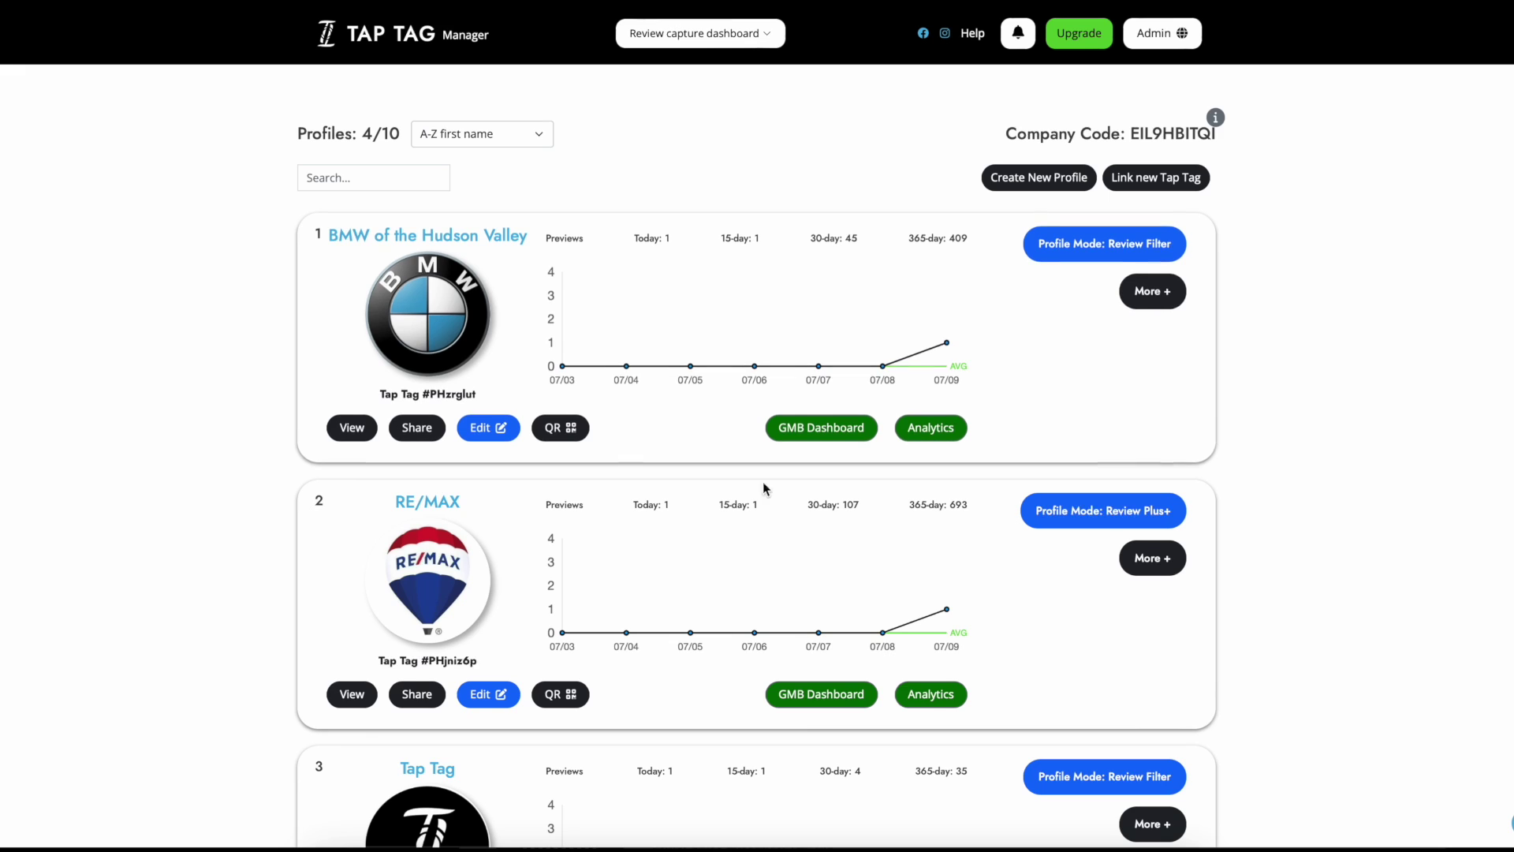
Preview the Review Filtration profile mode, then close the mode choices without saving.
click(1083, 507)
click(751, 229)
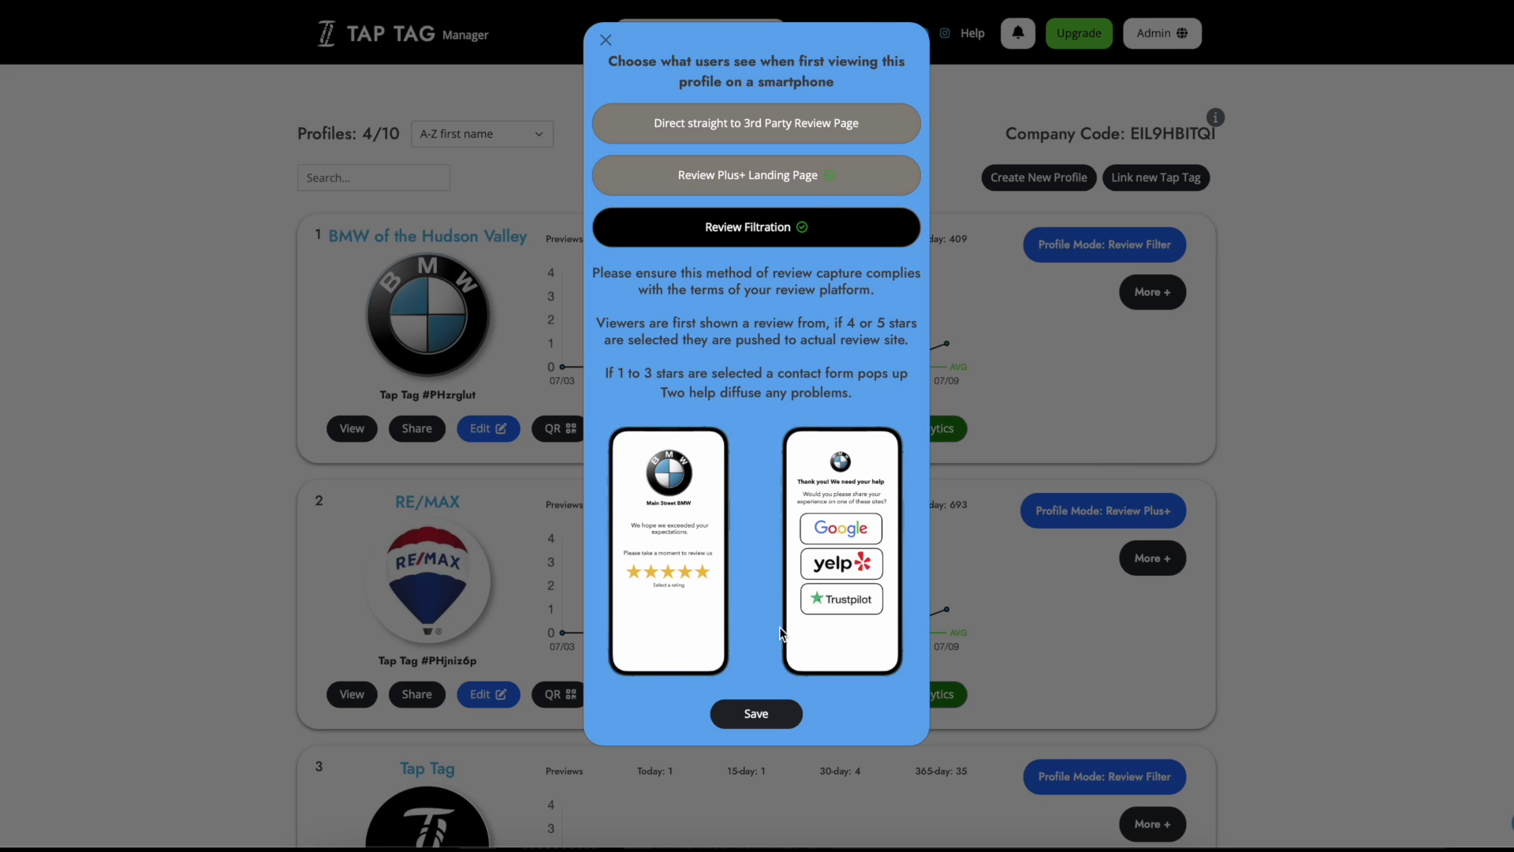
click(606, 41)
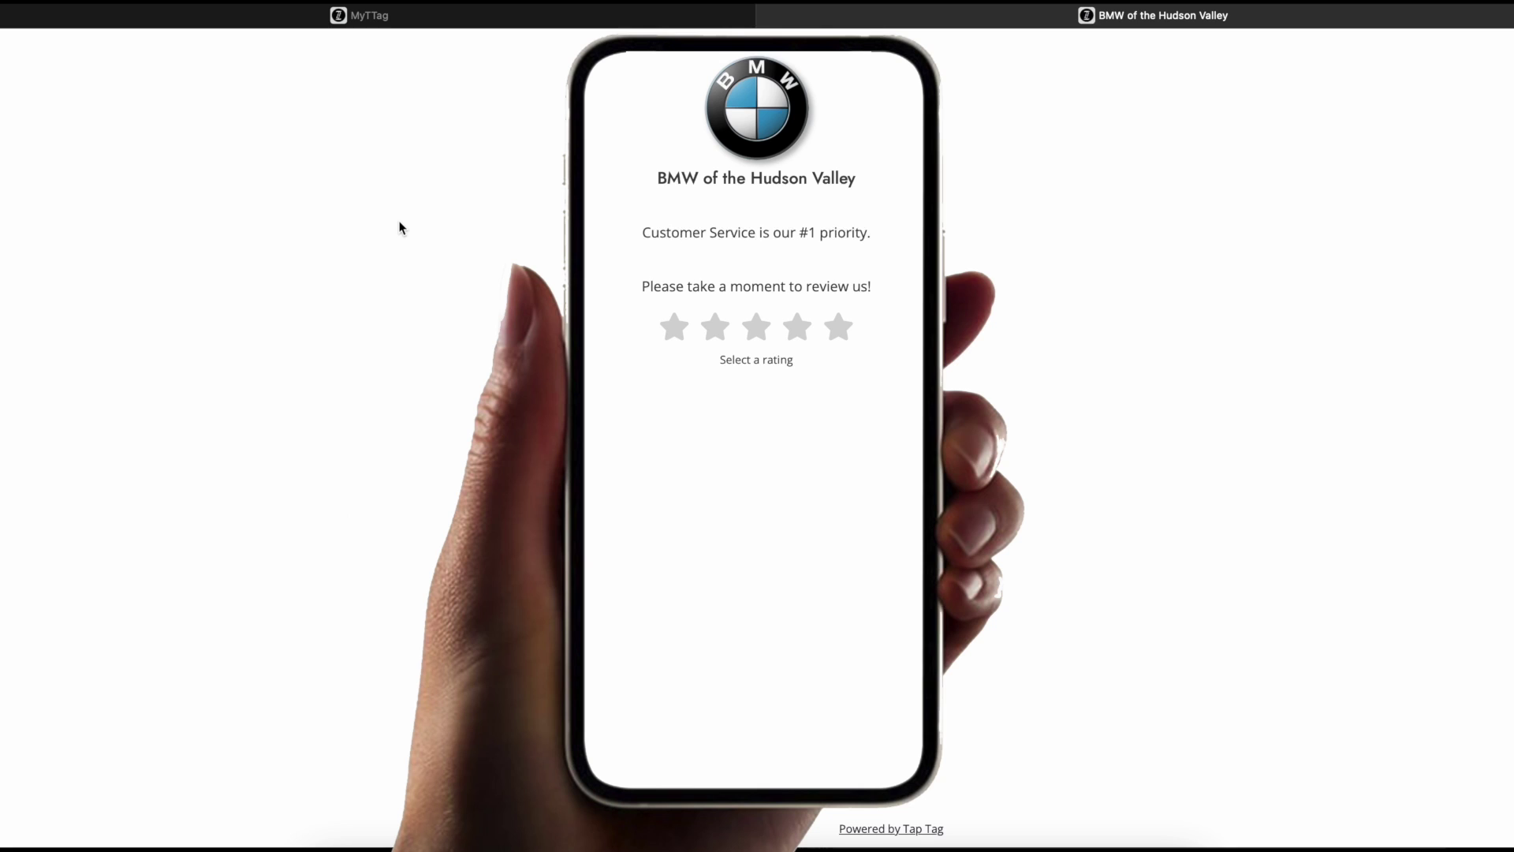
Submit a three-star rating on the BMW page, then submit again to reach review-site links.
click(675, 334)
click(756, 335)
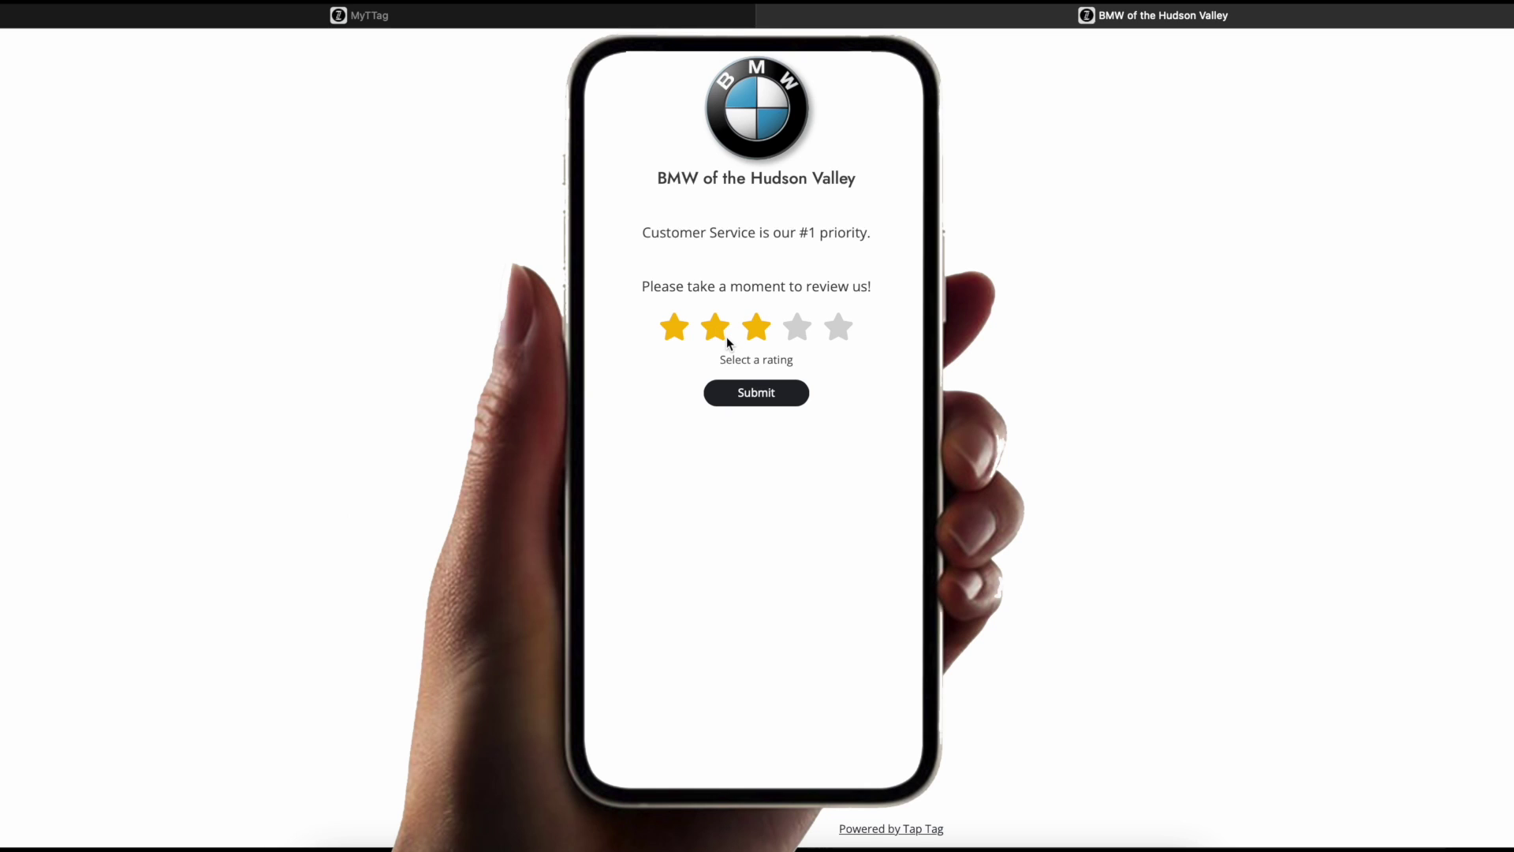
click(759, 395)
click(758, 395)
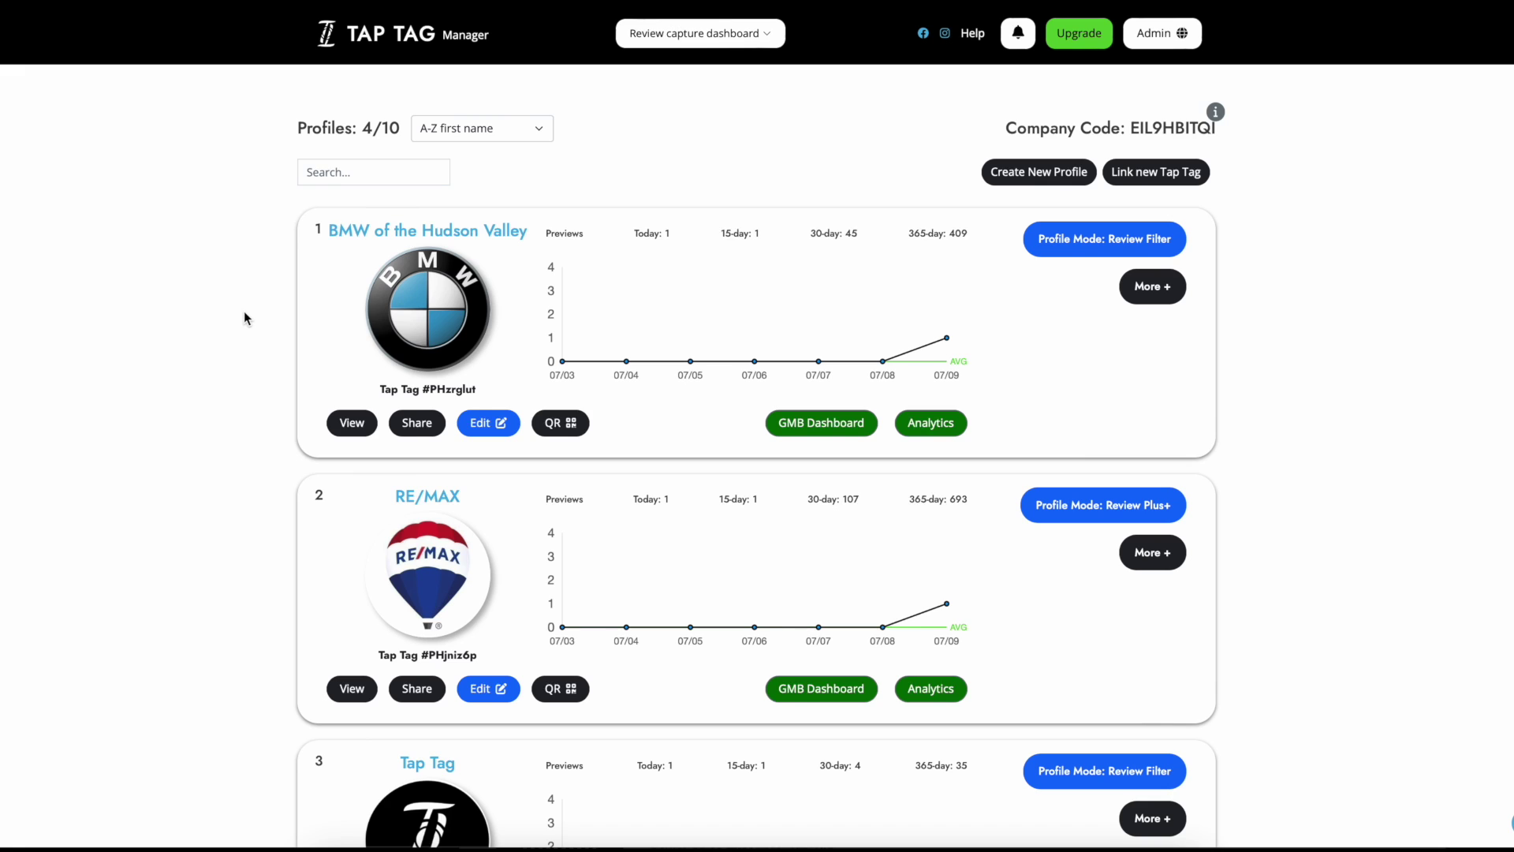
scroll(244, 319, down, 1)
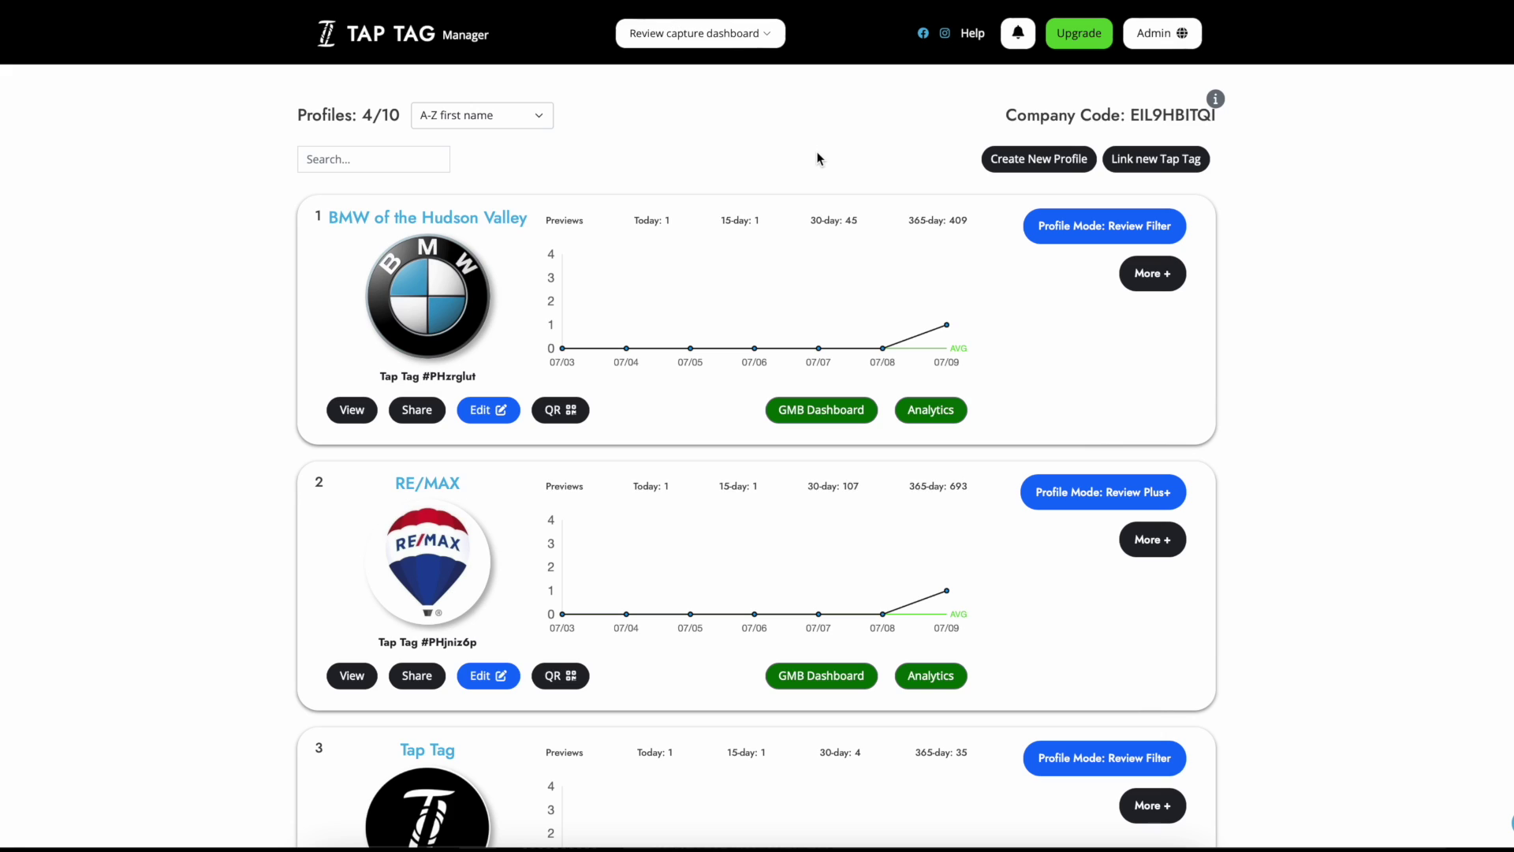
click(1019, 48)
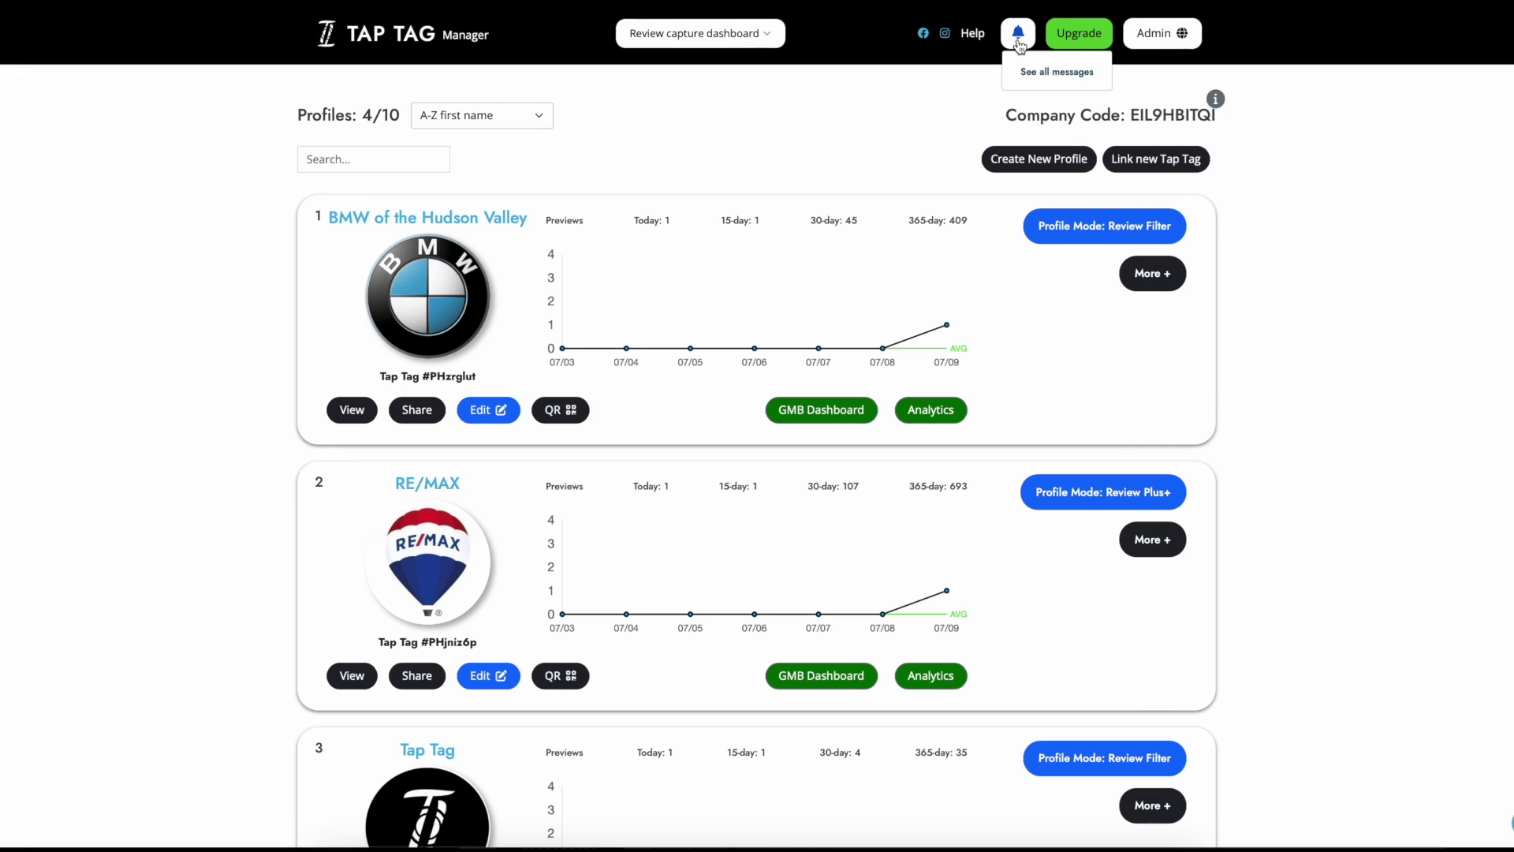
click(1153, 43)
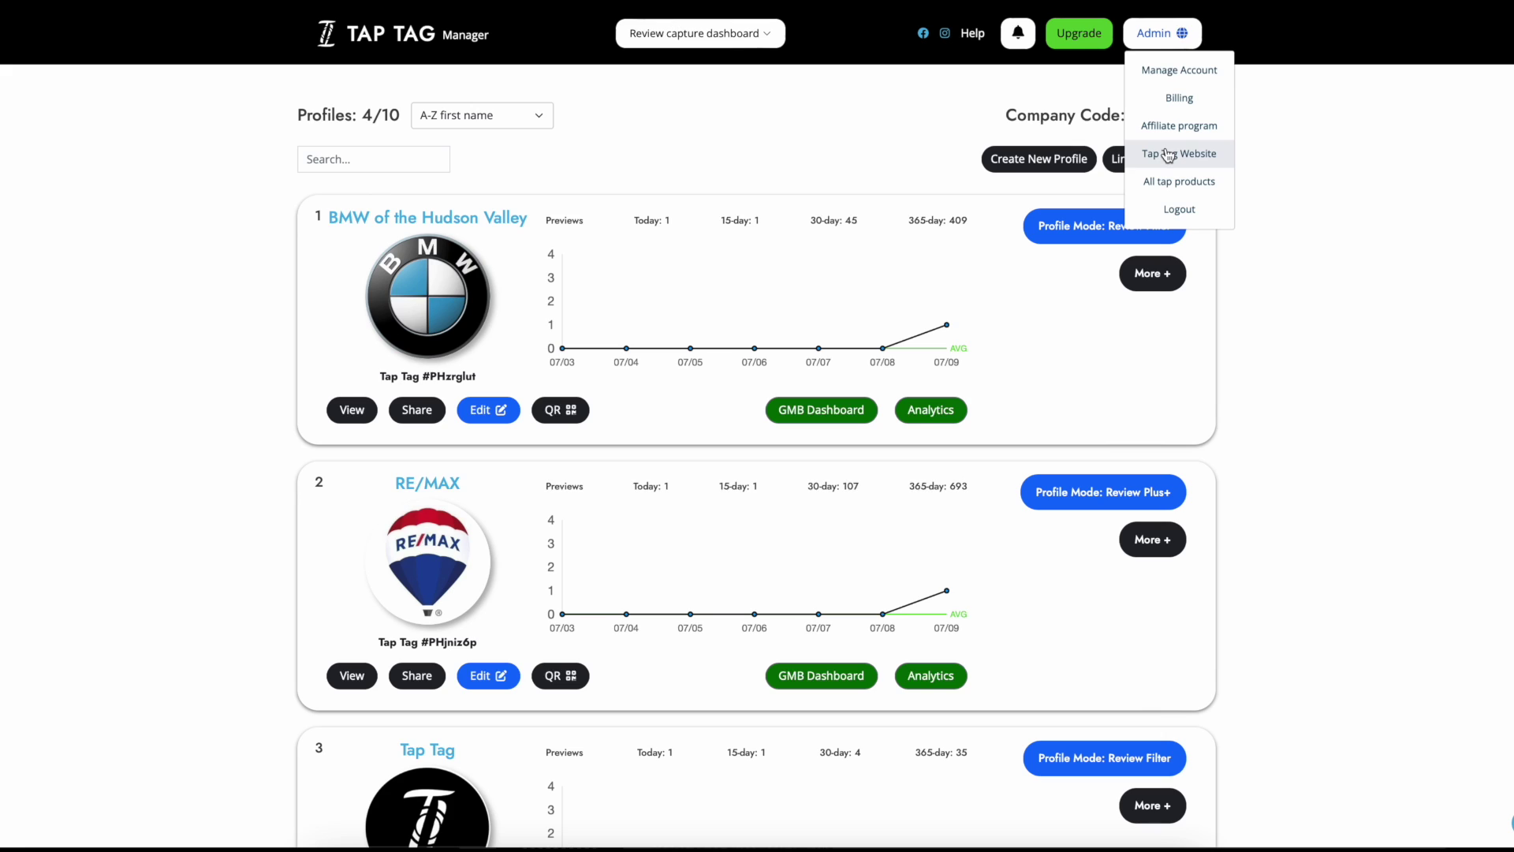
click(867, 118)
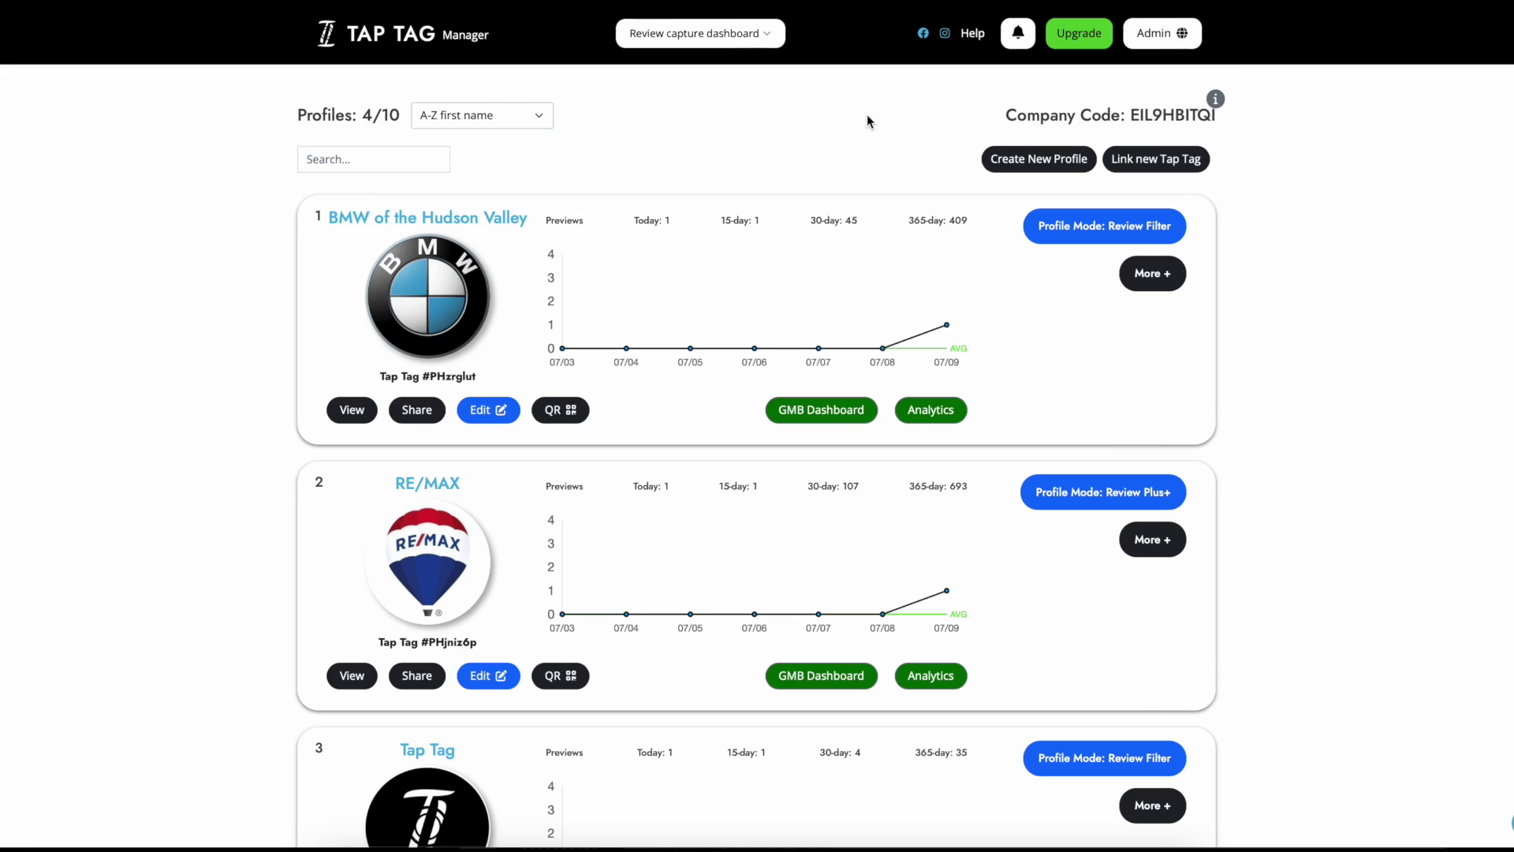